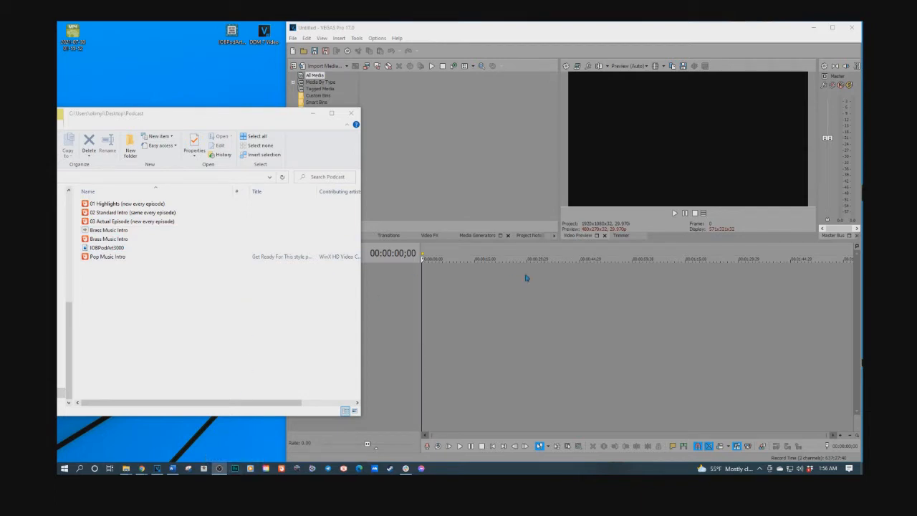
# Select the three numbered voice recordings in the Podcast folder and check the newsletter's list of intro formats in Word
pyautogui.moveTo(184, 204); pyautogui.dragTo(150, 223)
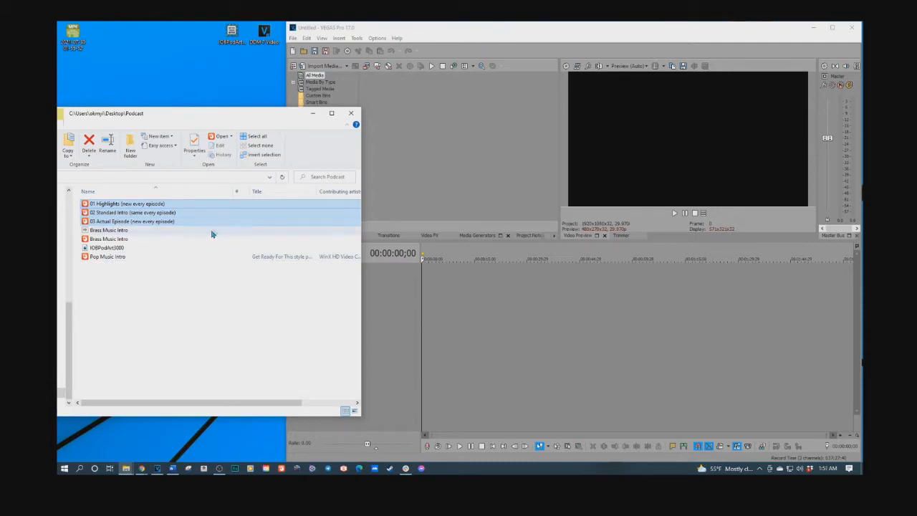
pyautogui.click(172, 468)
pyautogui.moveTo(561, 33); pyautogui.dragTo(577, 34)
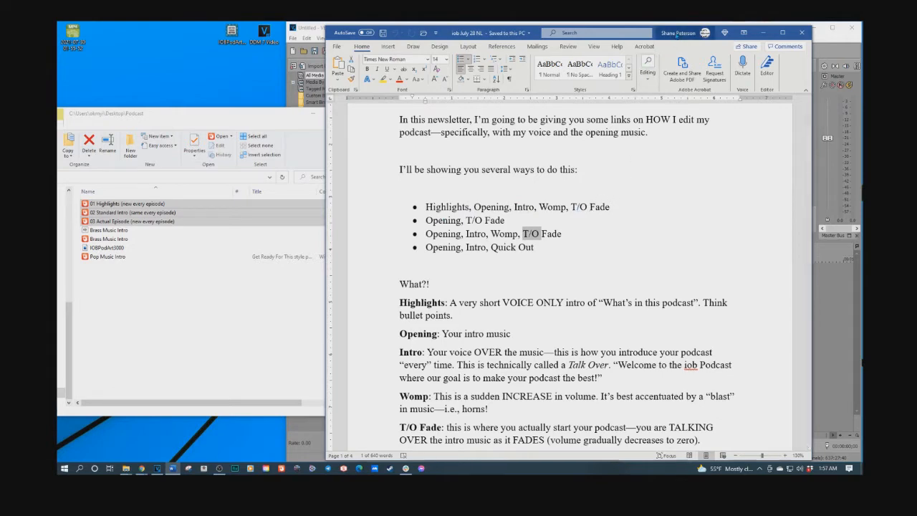
pyautogui.click(763, 32)
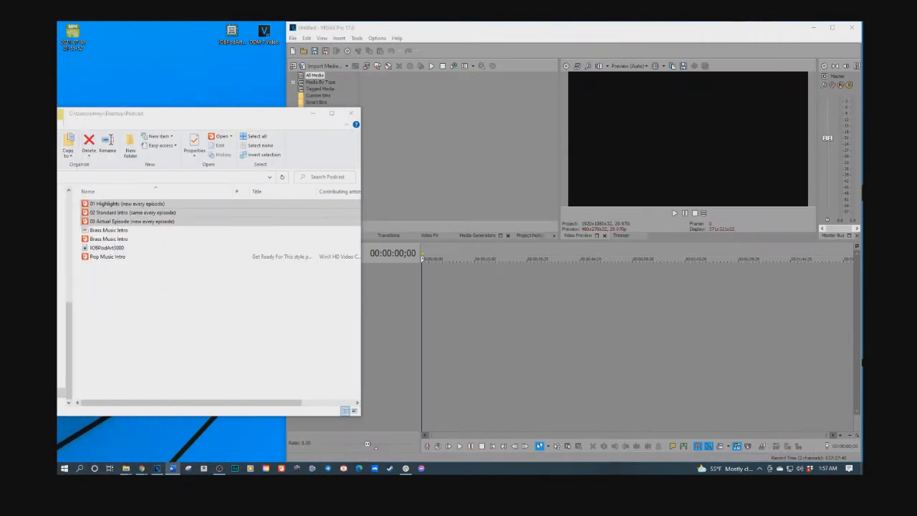
# Add Pop Music Intro to the selected voice files and place all four at the start of the VEGAS Pro timeline
pyautogui.keyDown('ctrl'); pyautogui.click(102, 258); pyautogui.keyUp('ctrl')
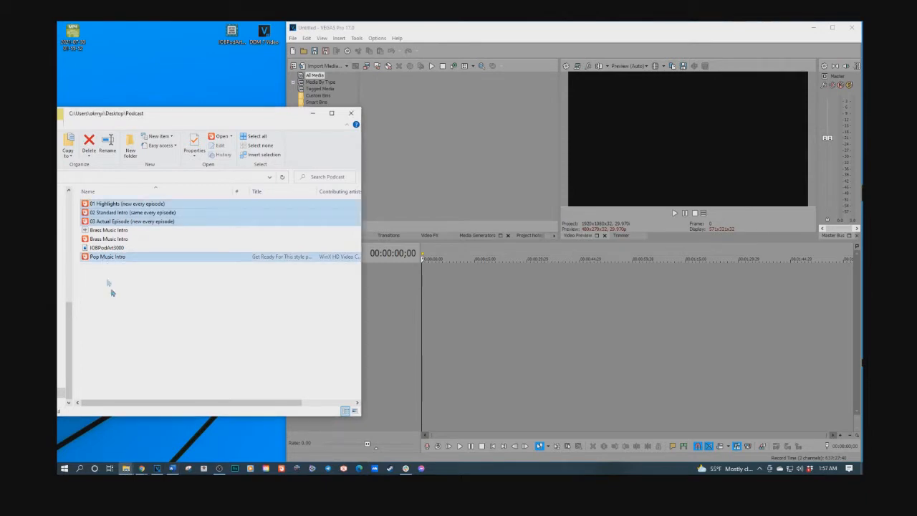
pyautogui.moveTo(109, 206); pyautogui.dragTo(426, 305)
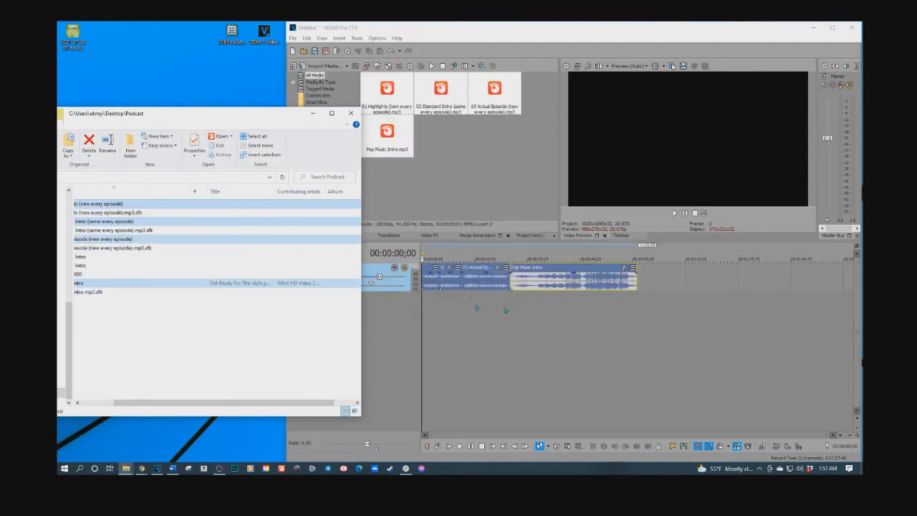
pyautogui.click(538, 27)
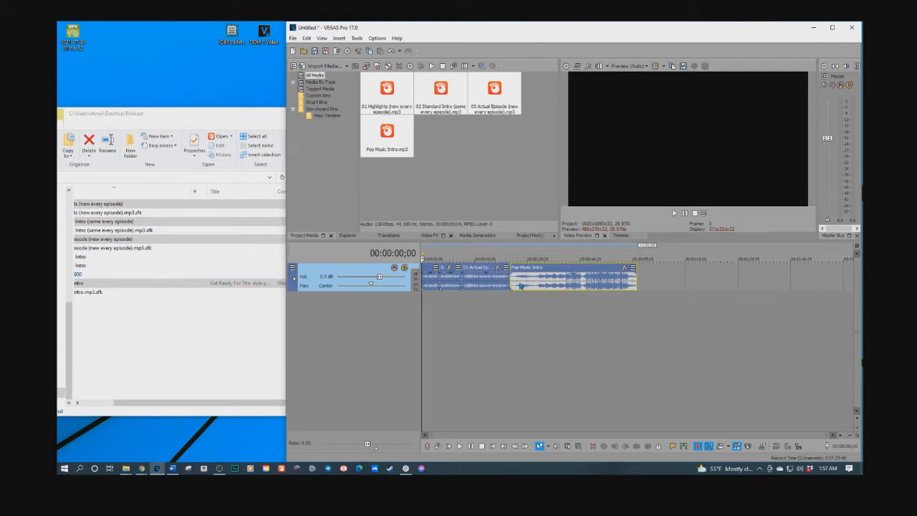
# Move the Pop Music Intro event onto a new audio track below the voice track
pyautogui.moveTo(523, 286); pyautogui.dragTo(523, 327)
pyautogui.moveTo(526, 296); pyautogui.dragTo(553, 267)
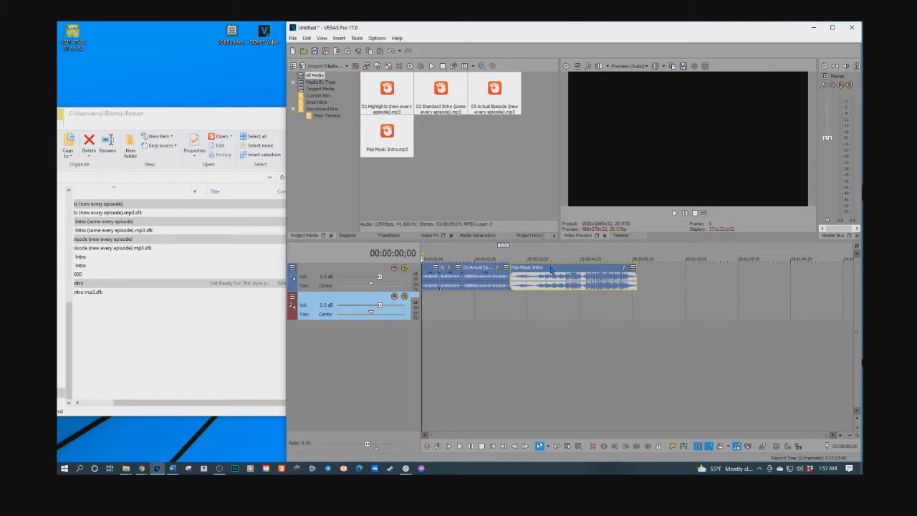
pyautogui.moveTo(550, 269); pyautogui.dragTo(561, 306)
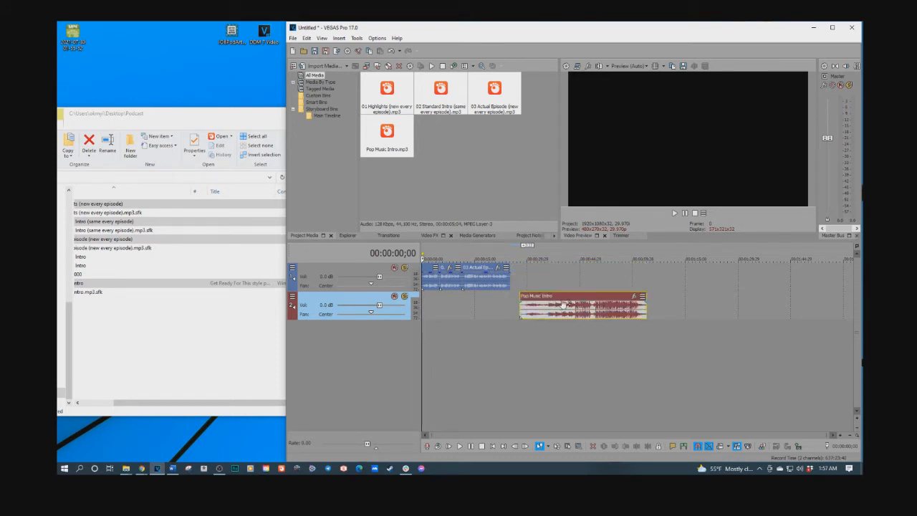
# Play the Highlights voice clip from the beginning of the timeline
pyautogui.click(437, 305)
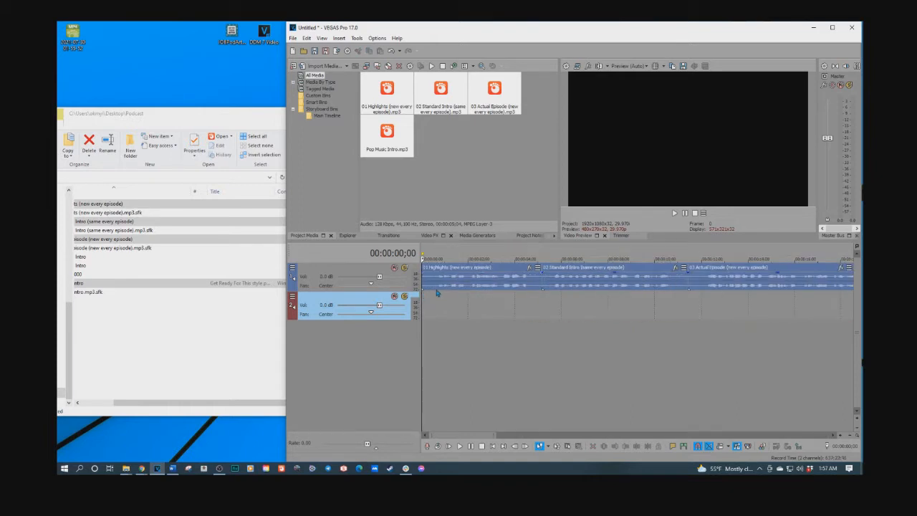
pyautogui.press('space')
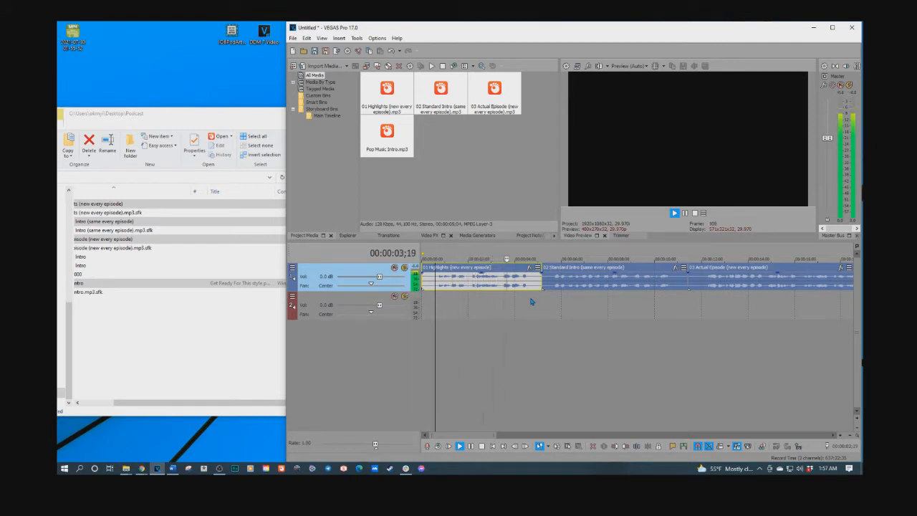
pyautogui.press('space')
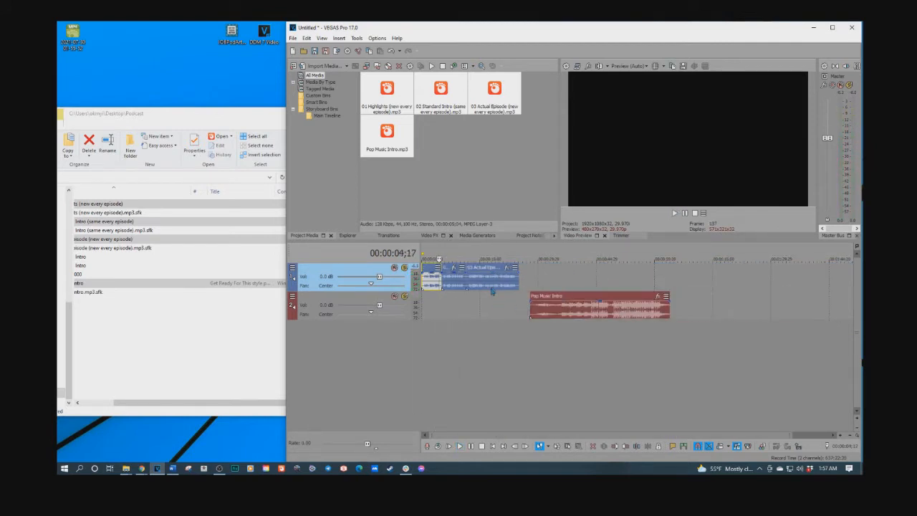
# Shift the Standard Intro and Actual Episode clips well away from Highlights, and start Pop Music Intro about half a second into Highlights
pyautogui.moveTo(492, 292); pyautogui.dragTo(687, 287)
pyautogui.moveTo(459, 285); pyautogui.dragTo(638, 286)
pyautogui.moveTo(577, 302); pyautogui.dragTo(478, 302)
pyautogui.click(432, 324)
pyautogui.scroll(5, 469, 324)
pyautogui.moveTo(640, 299); pyautogui.dragTo(530, 296)
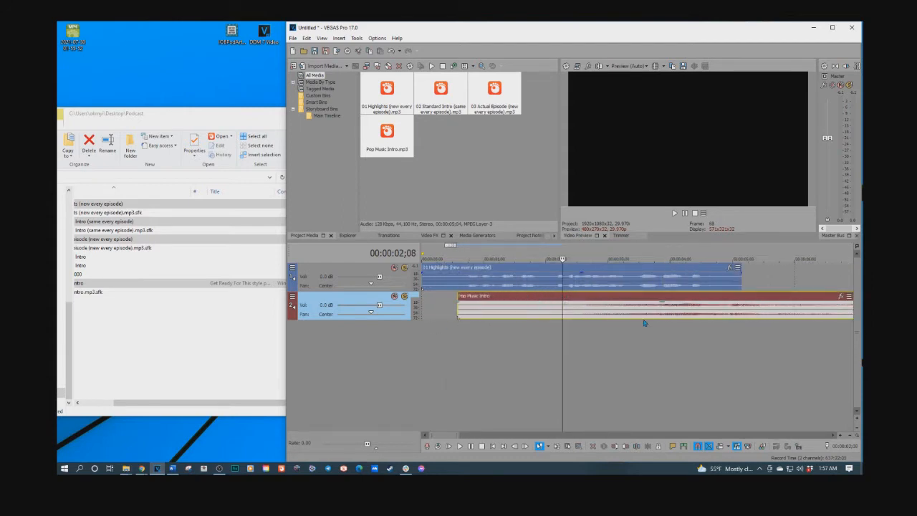
# Play the Highlights and music overlap from about 2.5 seconds and again from near the start to judge the timing
pyautogui.click(575, 331)
pyautogui.press('space')
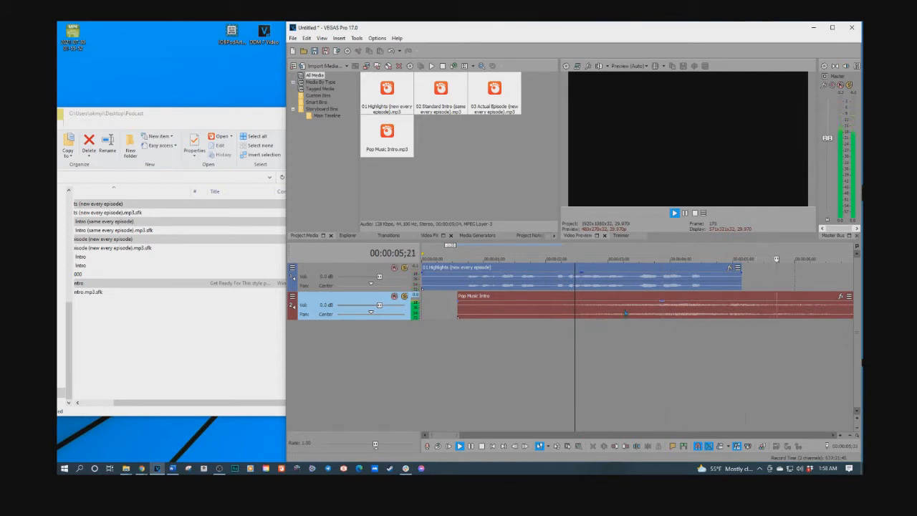
pyautogui.press('space')
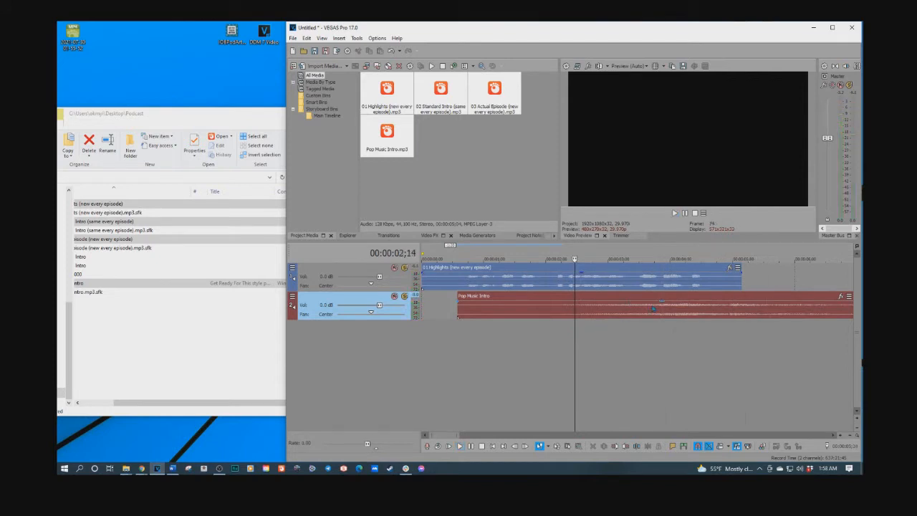
pyautogui.scroll(-5, 440, 325)
pyautogui.click(427, 328)
pyautogui.press('space')
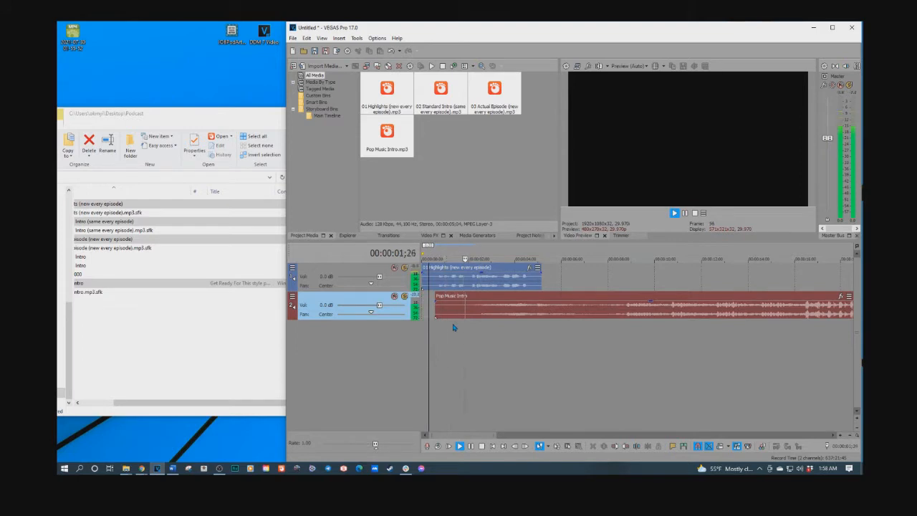
pyautogui.press('space')
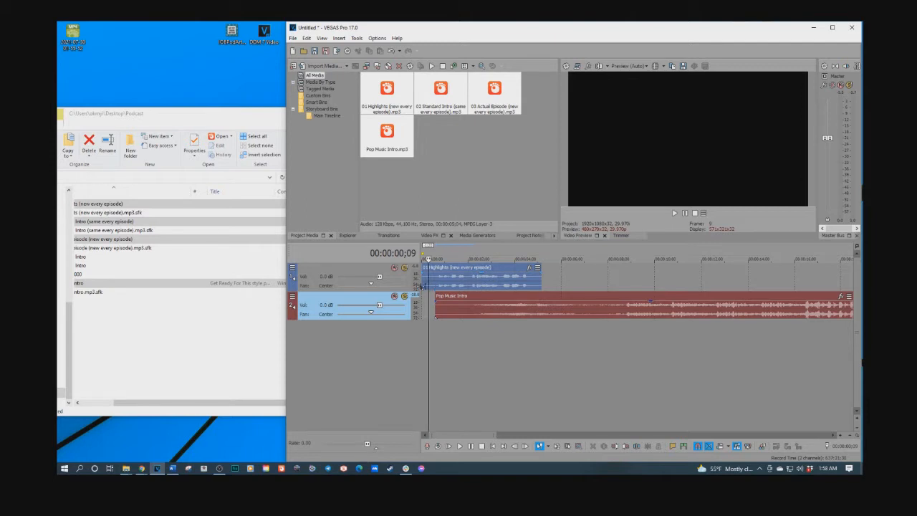
# Play the mix from the start of the timeline and set the cursor at the end of the Highlights clip
pyautogui.click(492, 446)
pyautogui.press('space')
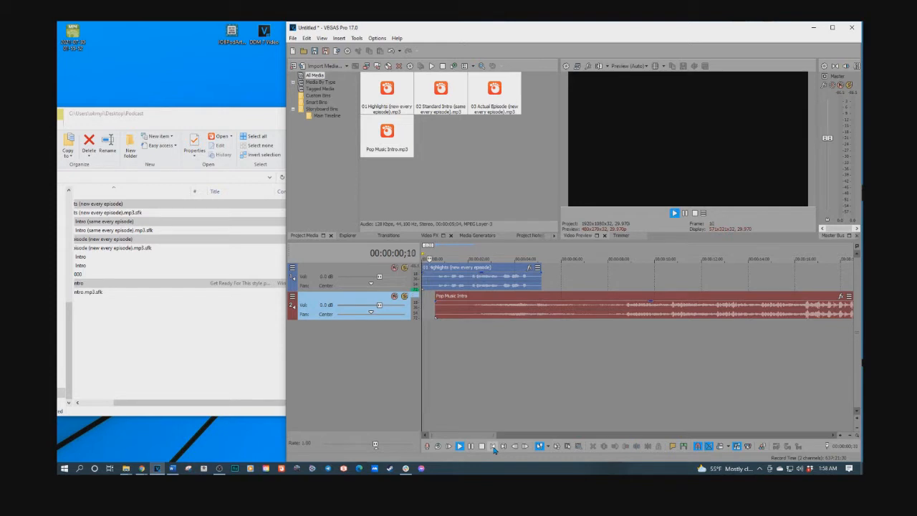
pyautogui.press('space')
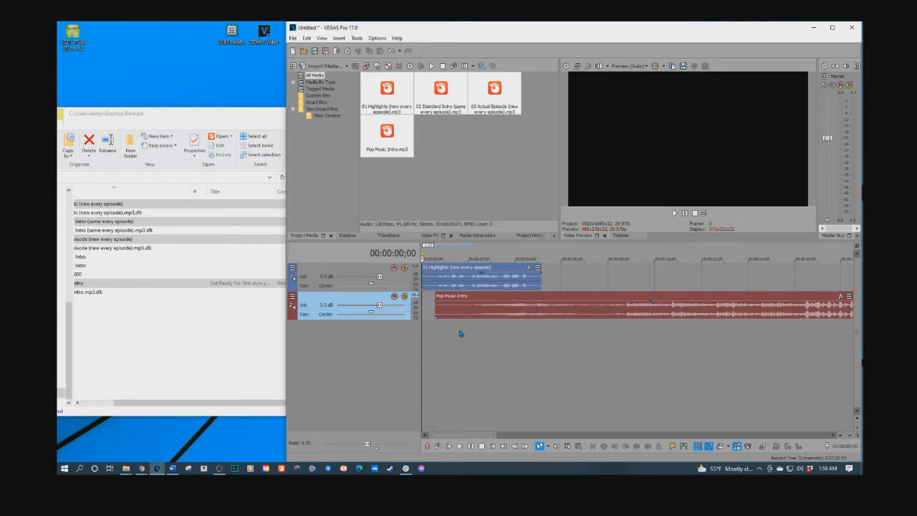
pyautogui.press('space')
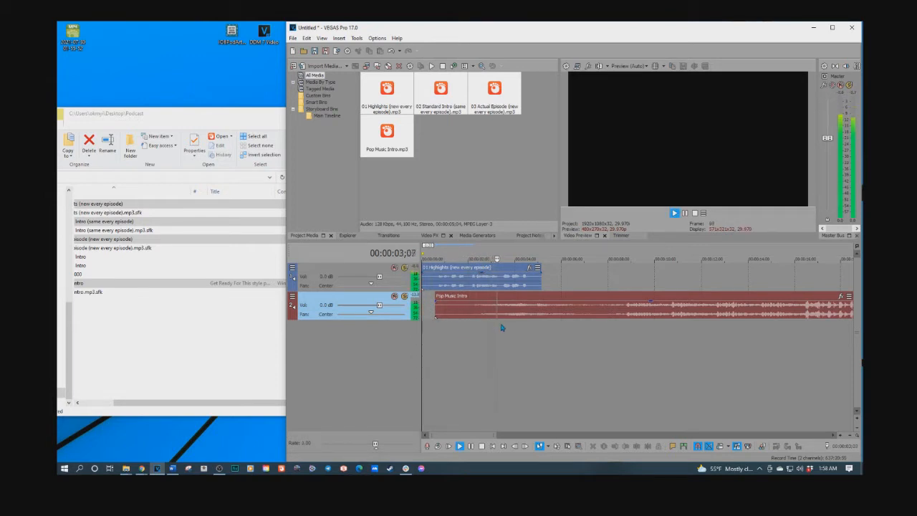
pyautogui.press('space')
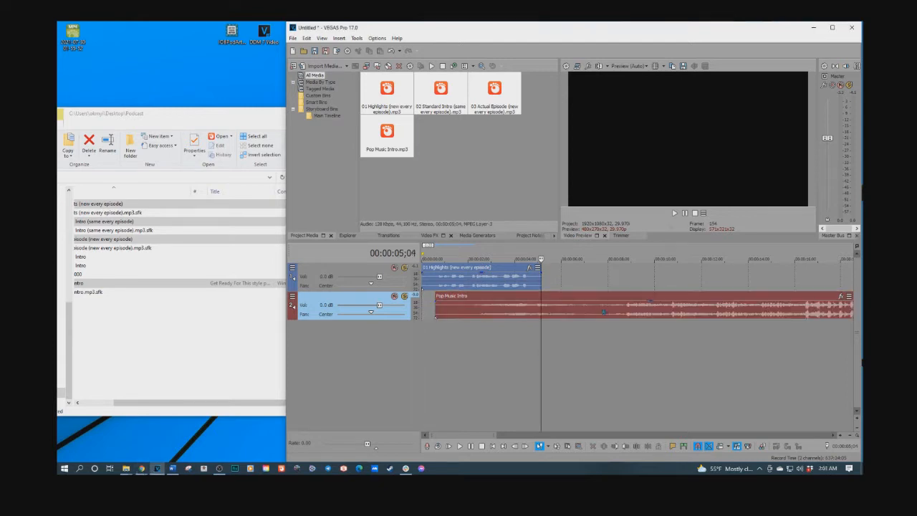
# Maximize the editor window and insert a volume envelope on the Pop Music Intro track
pyautogui.click(832, 27)
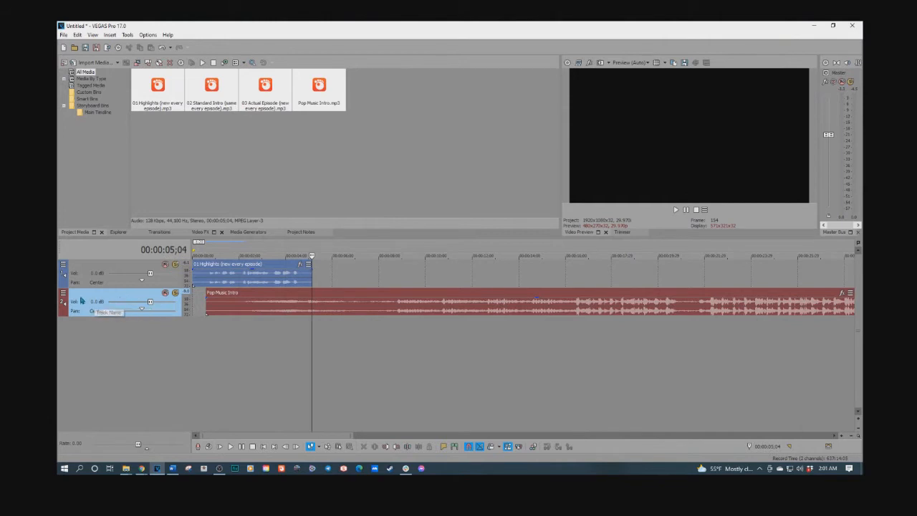
pyautogui.rightClick(117, 297)
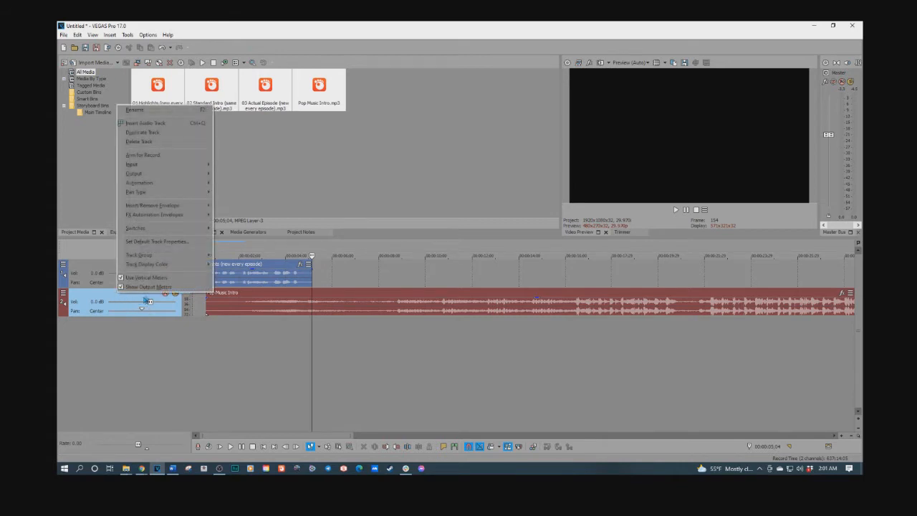
pyautogui.moveTo(179, 207)
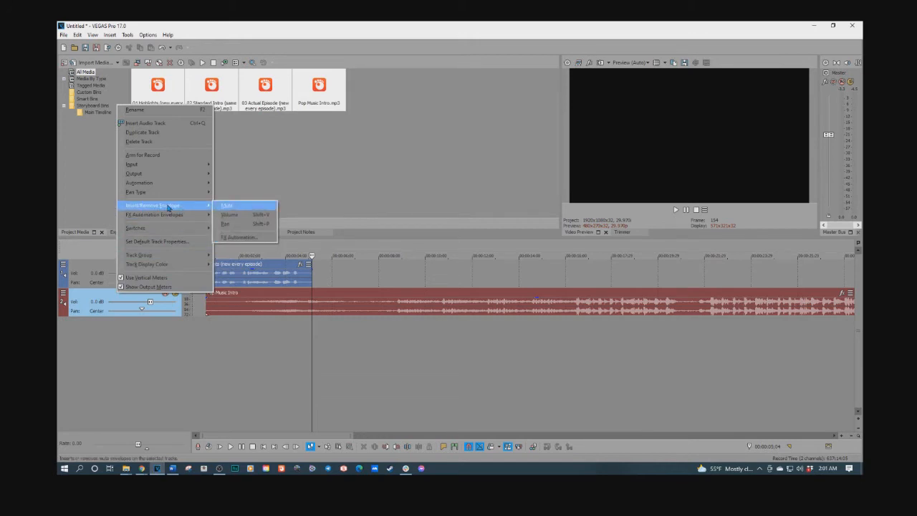
pyautogui.click(259, 217)
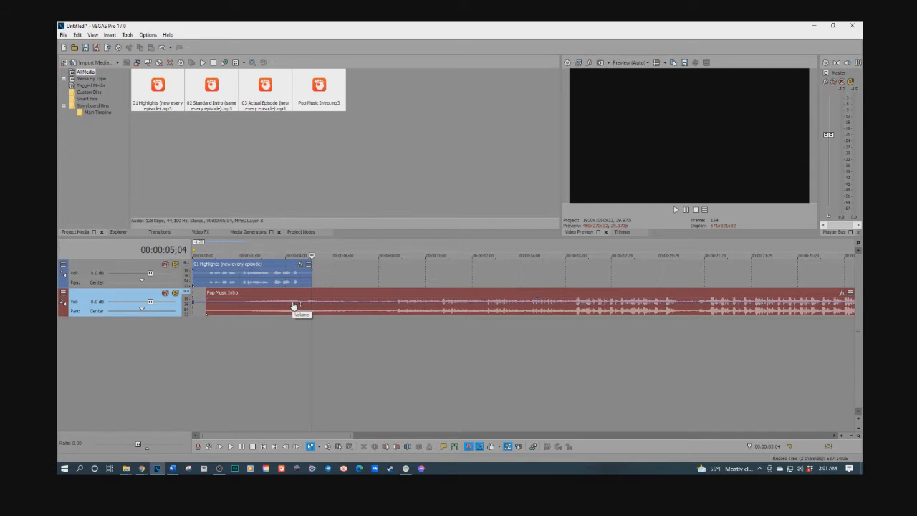
# Add music volume points at 00:00:02;29 and 00:00:03;11, lower the volume at the second, and listen to the dip
pyautogui.click(262, 305)
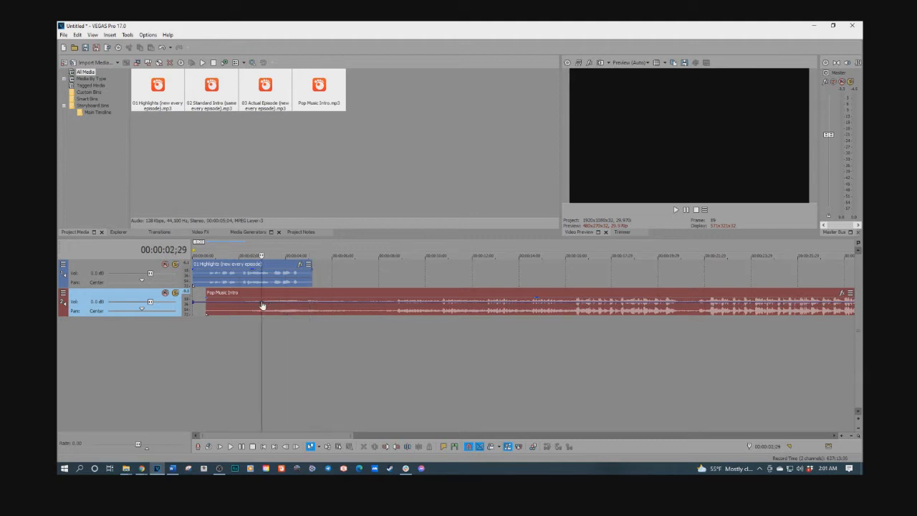
pyautogui.moveTo(271, 305); pyautogui.dragTo(273, 311)
pyautogui.click(272, 306)
pyautogui.moveTo(271, 307); pyautogui.dragTo(272, 310)
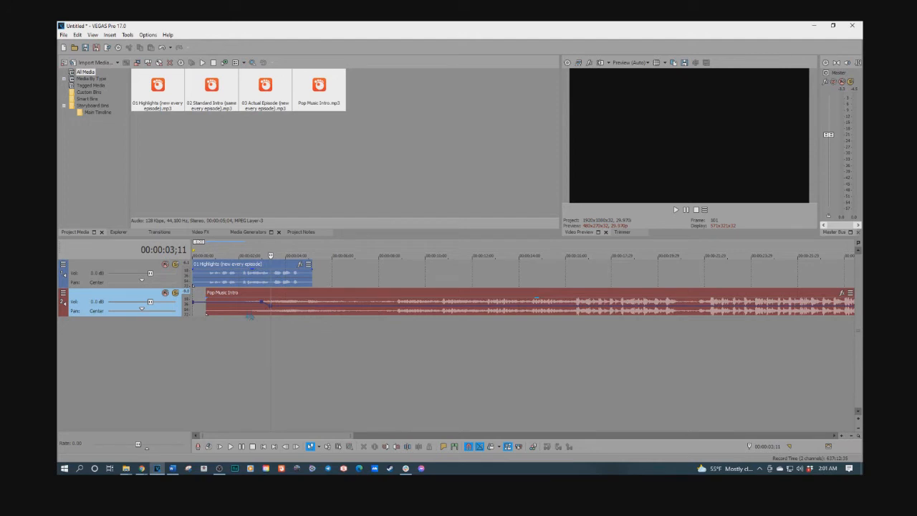
pyautogui.press('space')
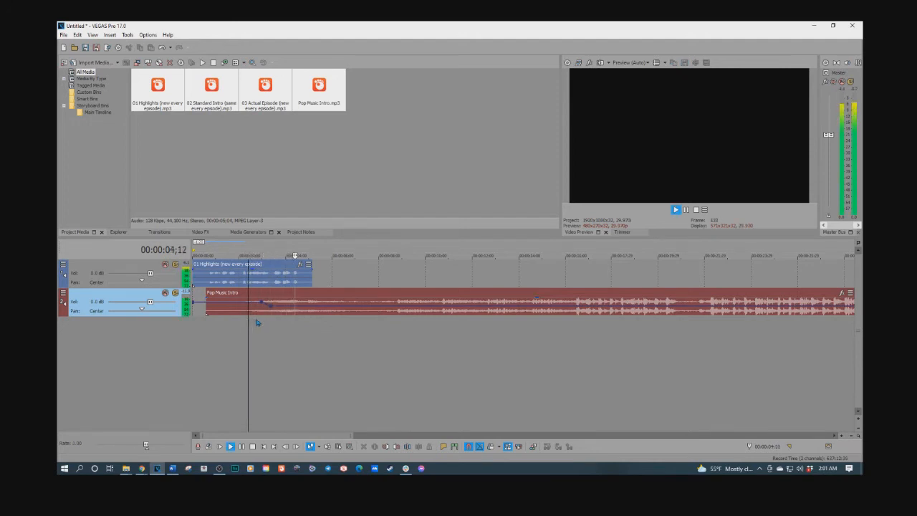
pyautogui.press('space')
# Add volume points at 00:00:04;24 that raise the music sharply to about 3.9 dB, and play the result
pyautogui.click(306, 311)
pyautogui.moveTo(308, 310); pyautogui.dragTo(307, 299)
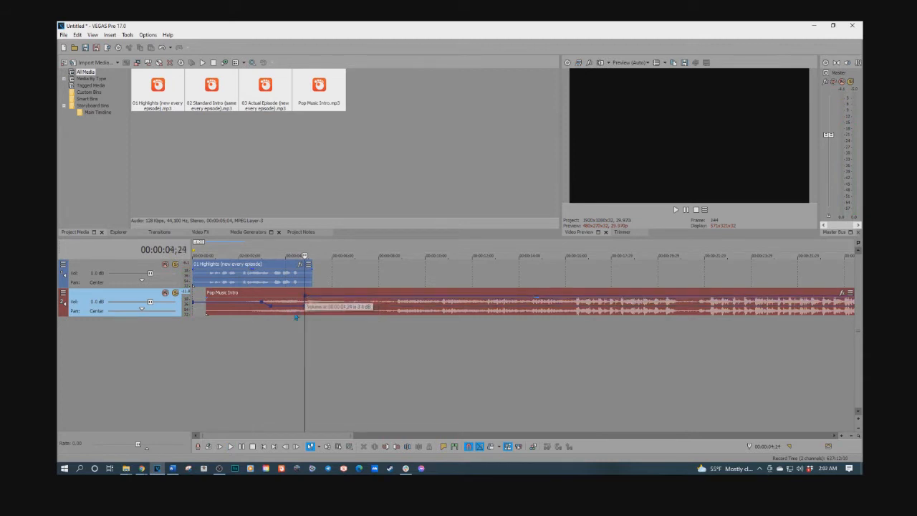
pyautogui.click(214, 327)
pyautogui.press('space')
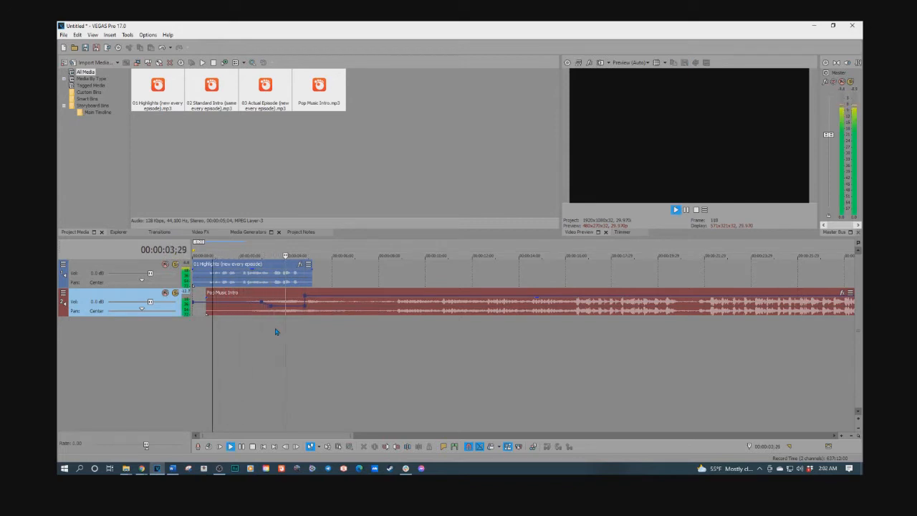
pyautogui.press('space')
# Move the raised music volume point to the end of the Highlights clip and play the transition
pyautogui.moveTo(305, 296); pyautogui.dragTo(313, 295)
pyautogui.click(303, 321)
pyautogui.press('space')
# Raise the music volume point at the end of Highlights even higher and replay the womp
pyautogui.press('space')
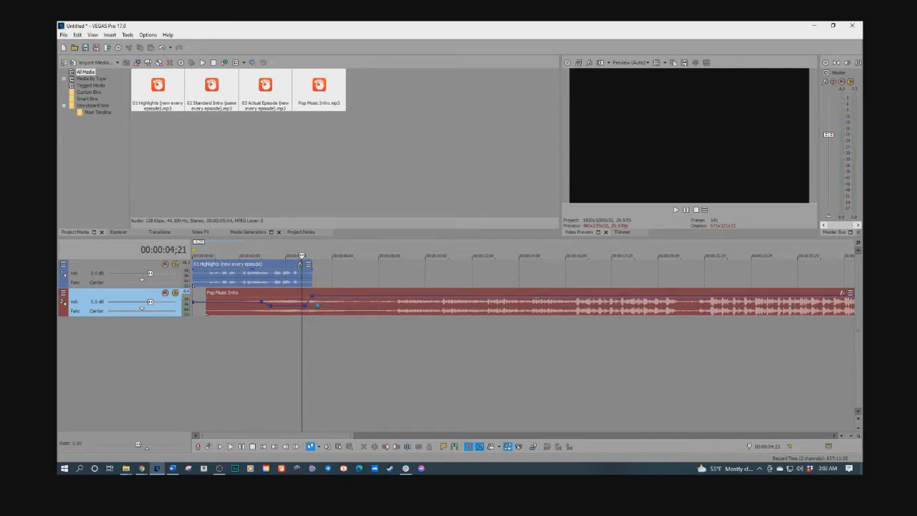
pyautogui.moveTo(313, 301); pyautogui.dragTo(312, 290)
pyautogui.press('space')
pyautogui.press('space')
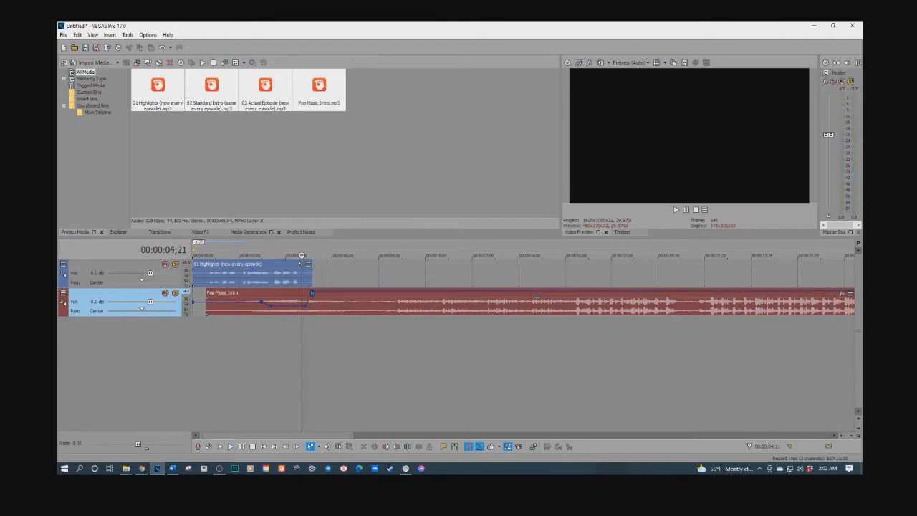
pyautogui.click(312, 292)
pyautogui.press('space')
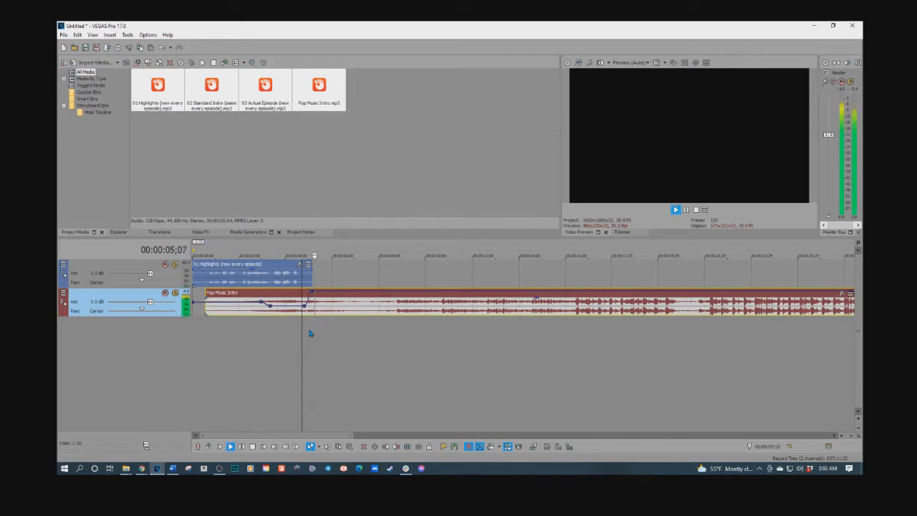
# Add a volume point at about 7 seconds that brings the music back down after the womp, and listen to it
pyautogui.doubleClick(331, 294)
pyautogui.moveTo(333, 295); pyautogui.dragTo(364, 305)
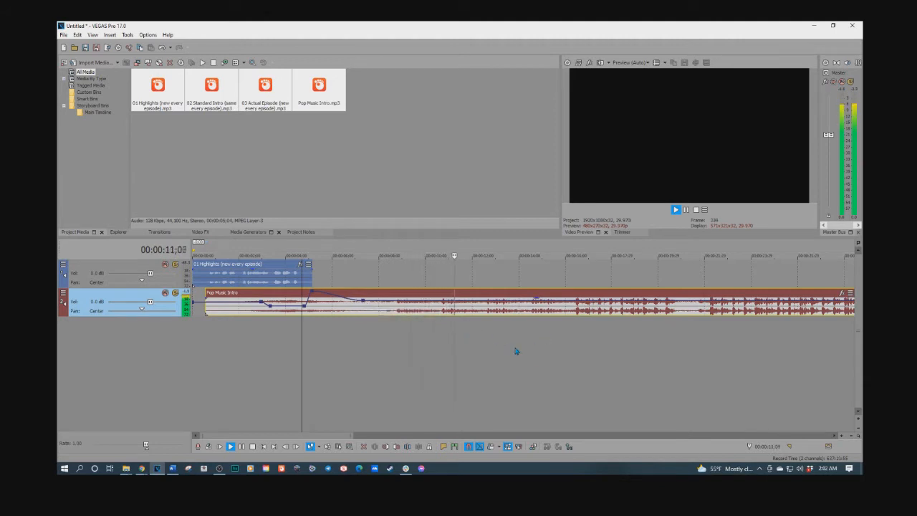
pyautogui.scroll(-2, 501, 344)
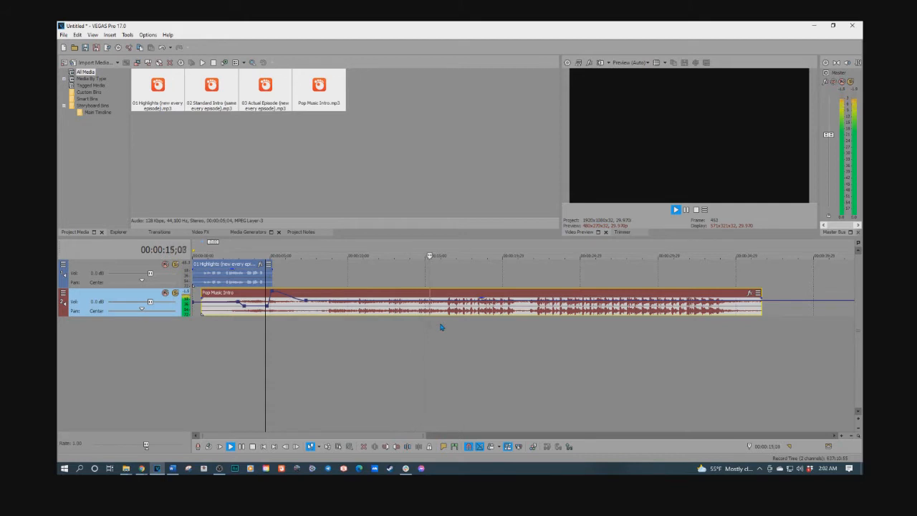
pyautogui.click(445, 316)
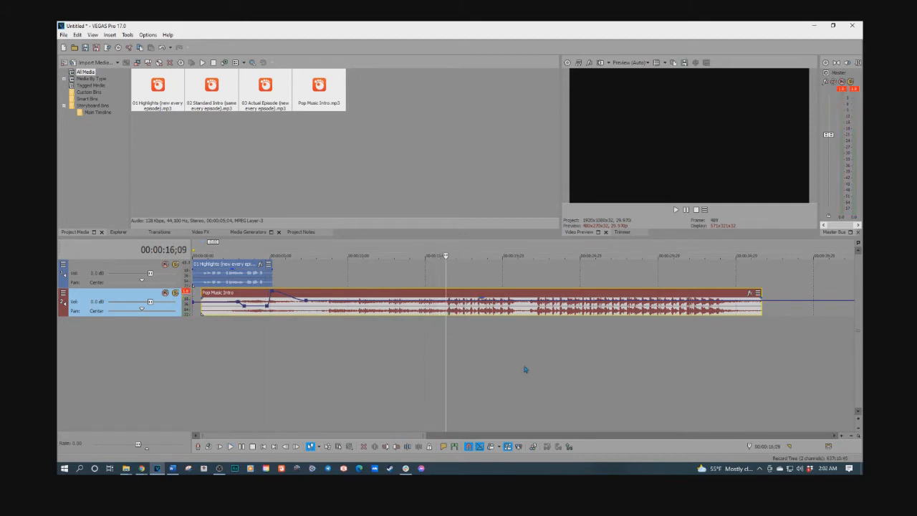
# Move the Standard Intro clip onto its own track below the music, starting at about 16 seconds, and play it to check the alignment
pyautogui.scroll(-5, 523, 369)
pyautogui.moveTo(484, 276); pyautogui.dragTo(258, 346)
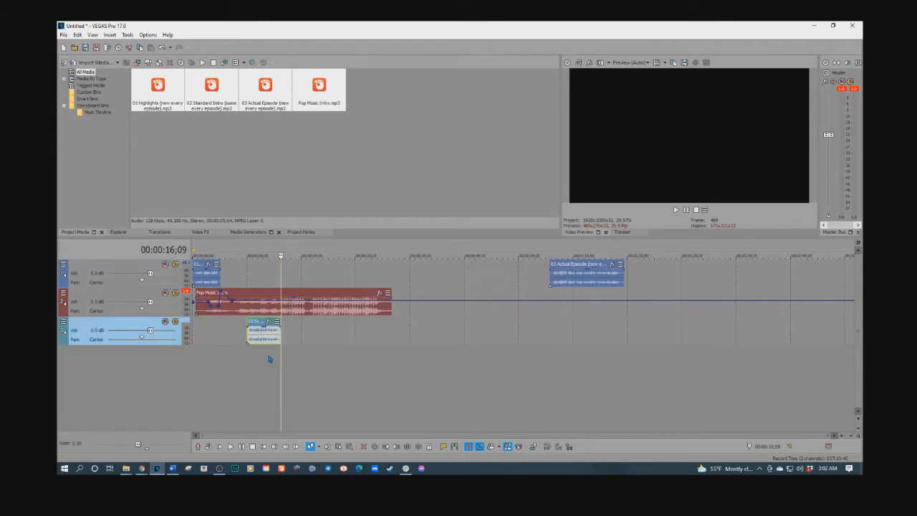
pyautogui.press('space')
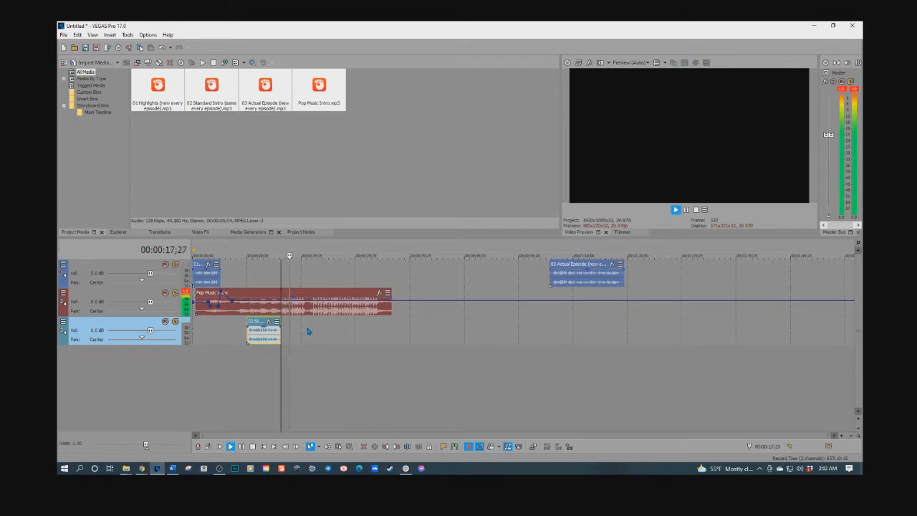
pyautogui.moveTo(261, 338); pyautogui.dragTo(310, 336)
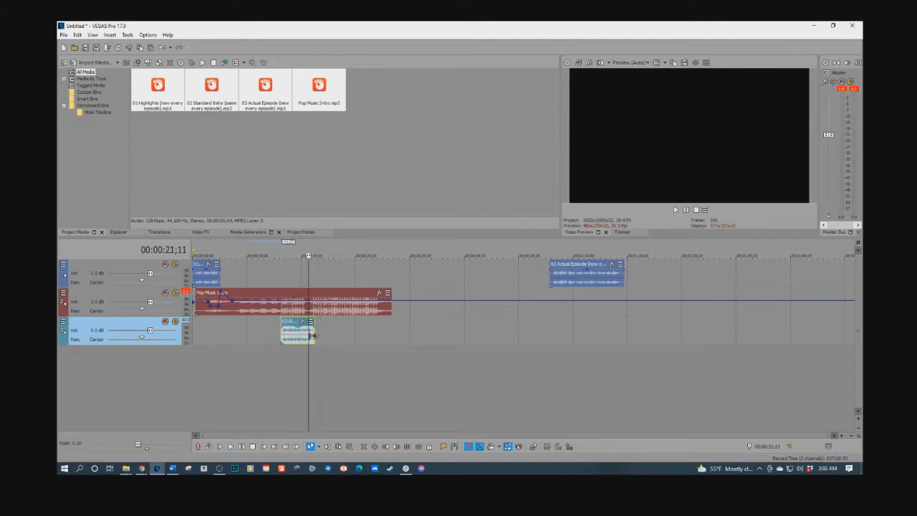
pyautogui.scroll(3, 310, 336)
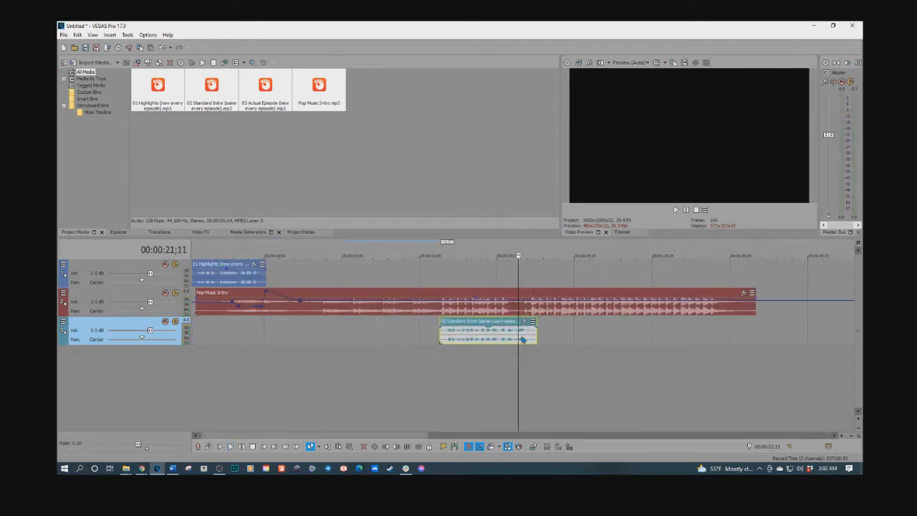
pyautogui.moveTo(524, 340); pyautogui.dragTo(515, 340)
pyautogui.press('space')
# Add music volume points near the end of Standard Intro: about -6.2 dB at 00:00:21;12 and sharply raised at about 00:00:21;20
pyautogui.click(525, 306)
pyautogui.moveTo(525, 305); pyautogui.dragTo(524, 291)
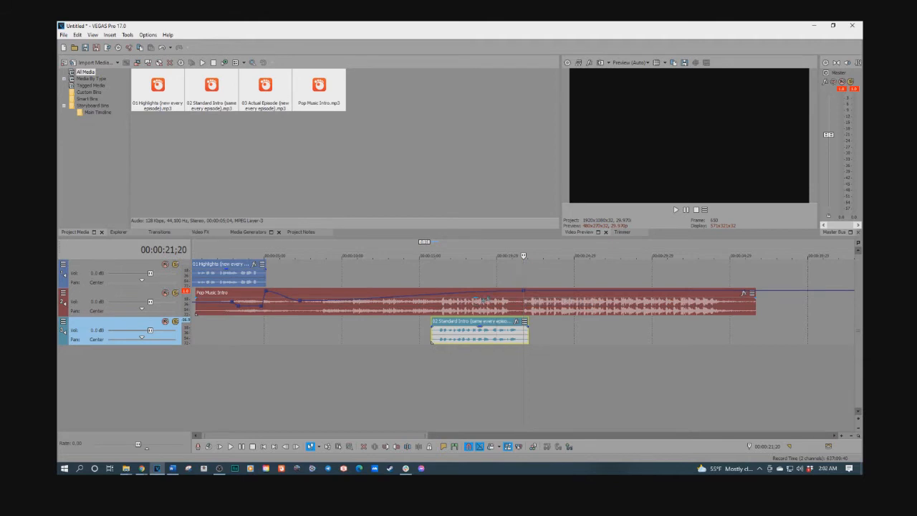
pyautogui.moveTo(504, 294)
pyautogui.mouseDown()
pyautogui.moveTo(513, 309)
pyautogui.moveTo(512, 294)
pyautogui.mouseUp()
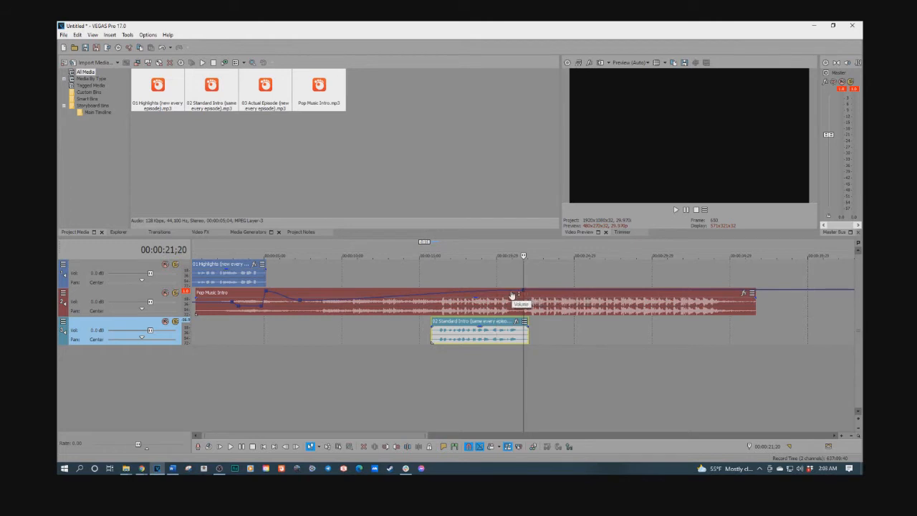
pyautogui.moveTo(511, 294); pyautogui.dragTo(520, 313)
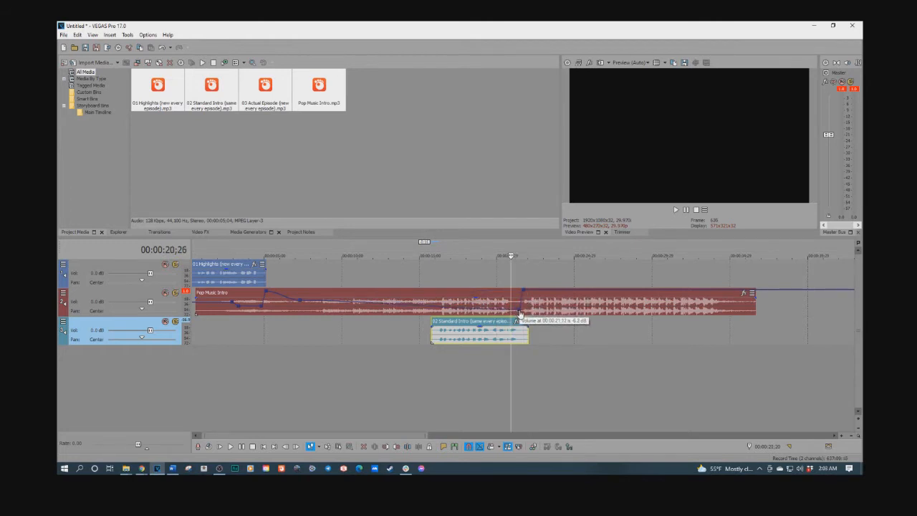
# Add music volume points holding about 1.2 dB from 00:00:12;24 to the start of Standard Intro and dropping to about -6.2 dB at 00:00:16;03
pyautogui.moveTo(383, 307); pyautogui.dragTo(384, 305)
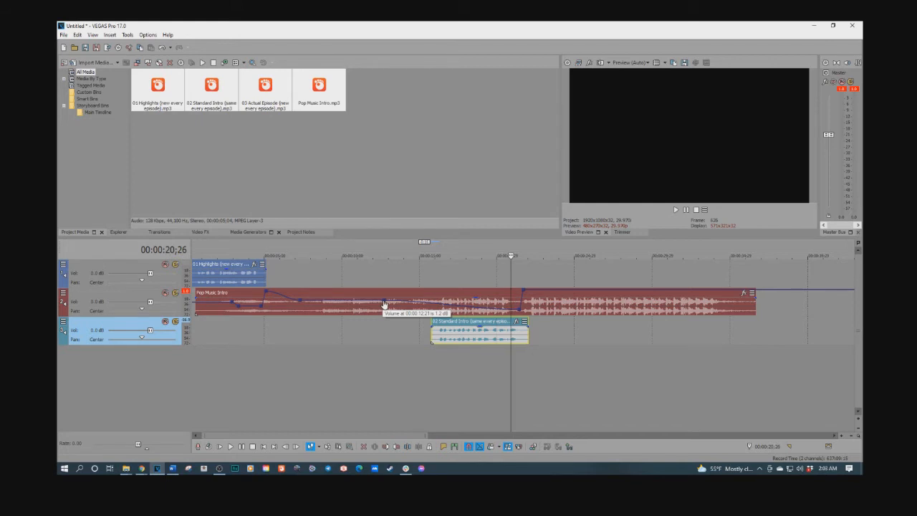
pyautogui.moveTo(384, 305); pyautogui.dragTo(386, 305)
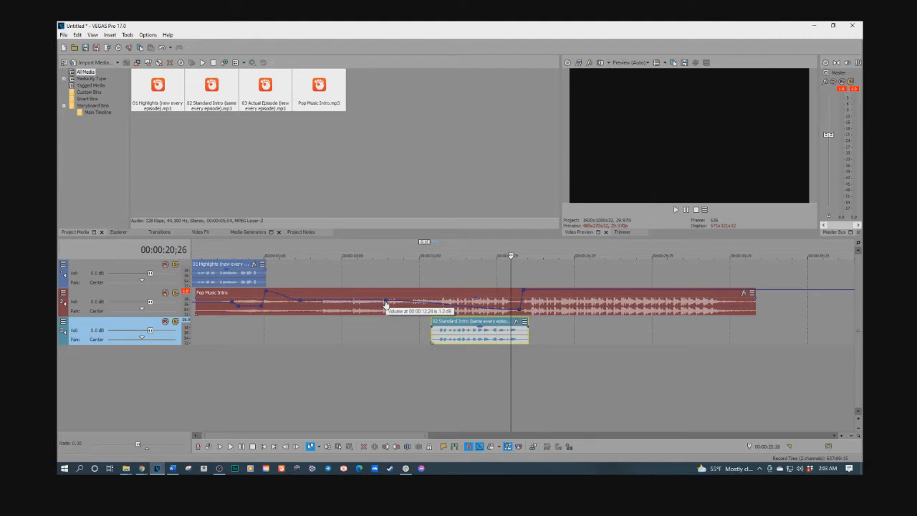
pyautogui.moveTo(386, 305); pyautogui.dragTo(385, 305)
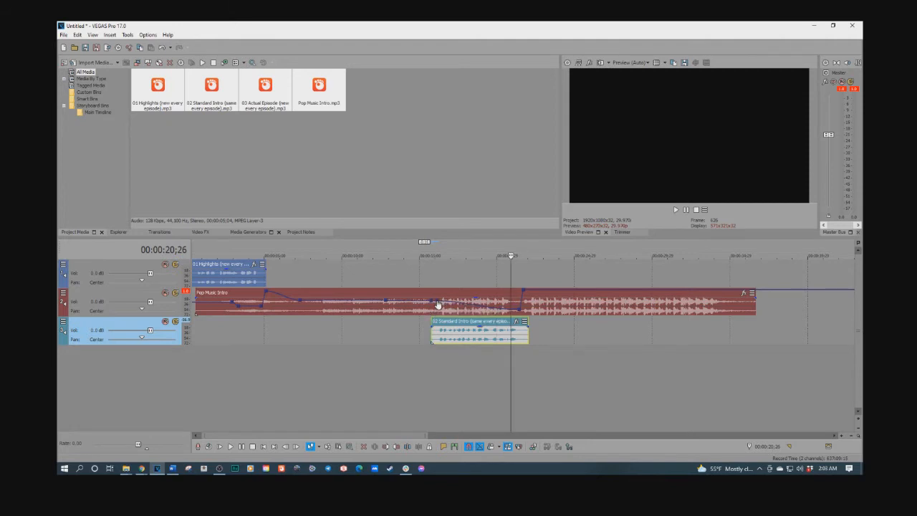
pyautogui.moveTo(438, 306); pyautogui.dragTo(437, 313)
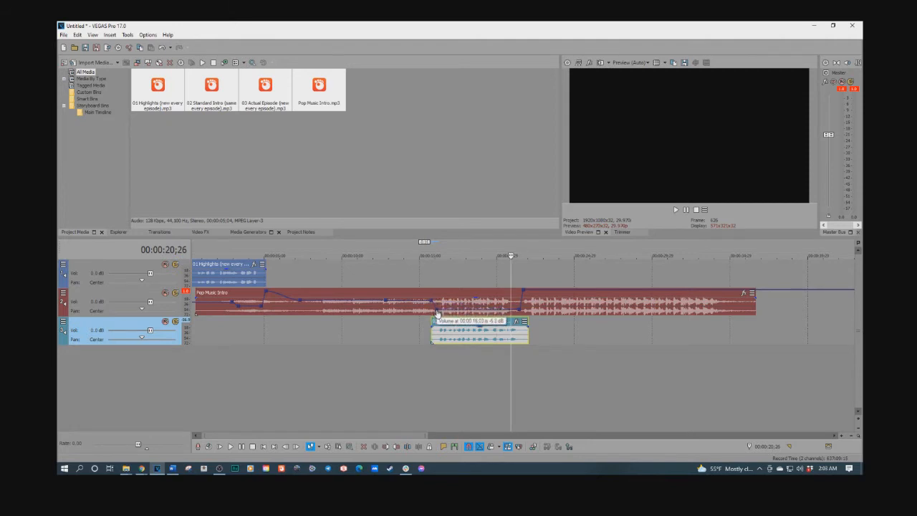
# Play the opening, raise the music between the voice clips, and lower it further under Standard Intro, to about -9.5 dB at 00:00:21;12
pyautogui.click(200, 342)
pyautogui.press('space')
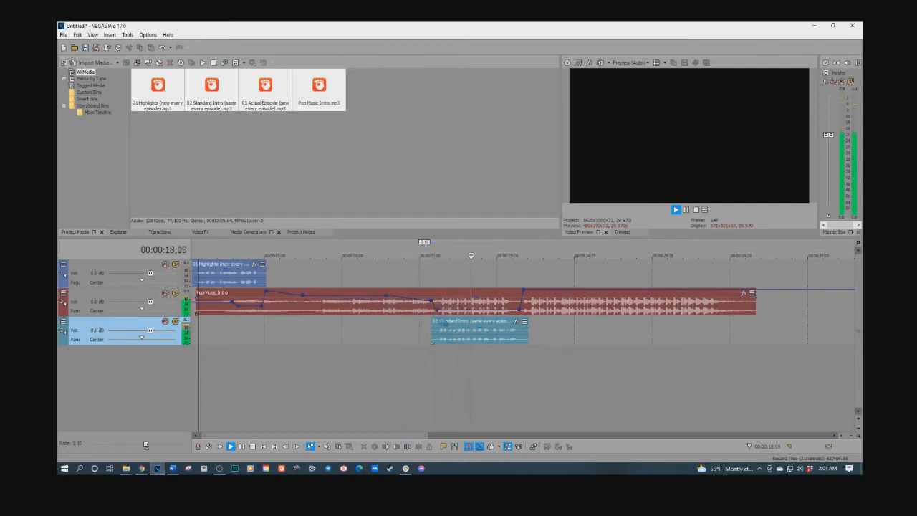
pyautogui.press('space')
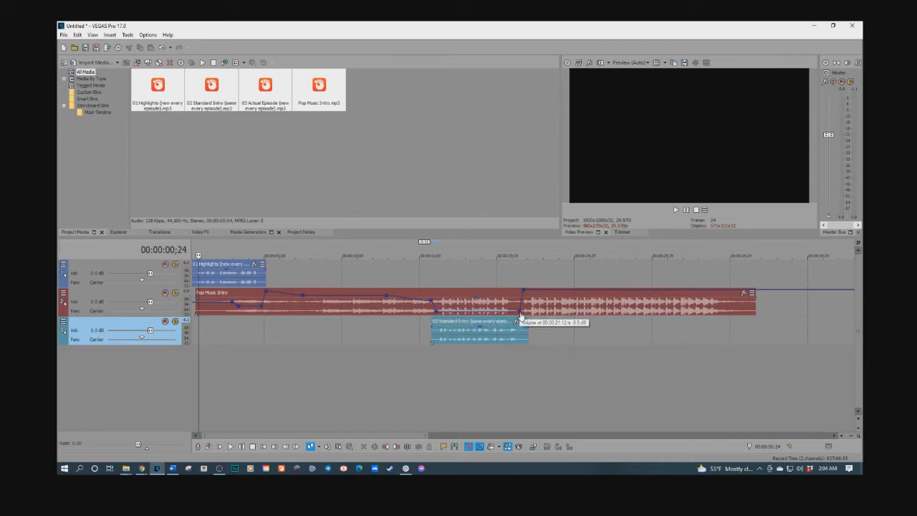
pyautogui.click(423, 333)
pyautogui.press('space')
# Shift the music's drop points to just after Standard Intro begins for a steeper dip, and replay through the end of the clip
pyautogui.press('space')
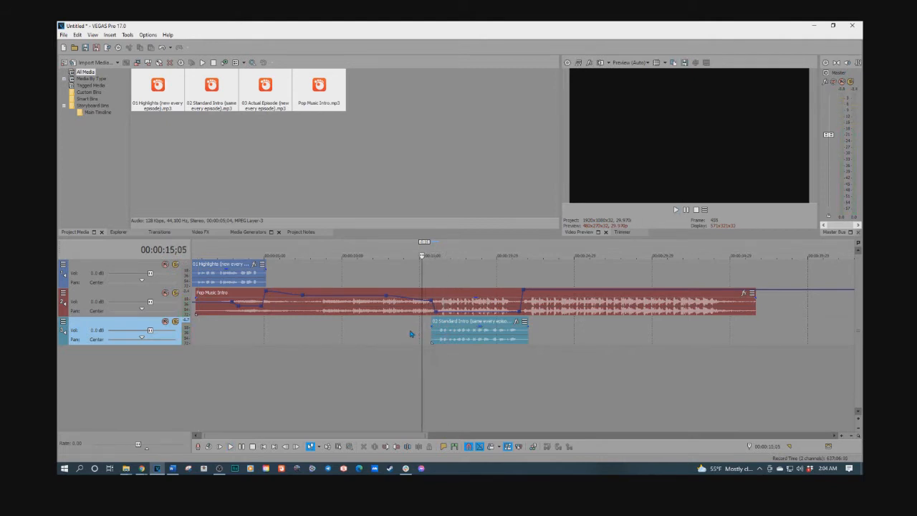
pyautogui.press('space')
pyautogui.press('space')
pyautogui.moveTo(432, 306); pyautogui.dragTo(439, 315)
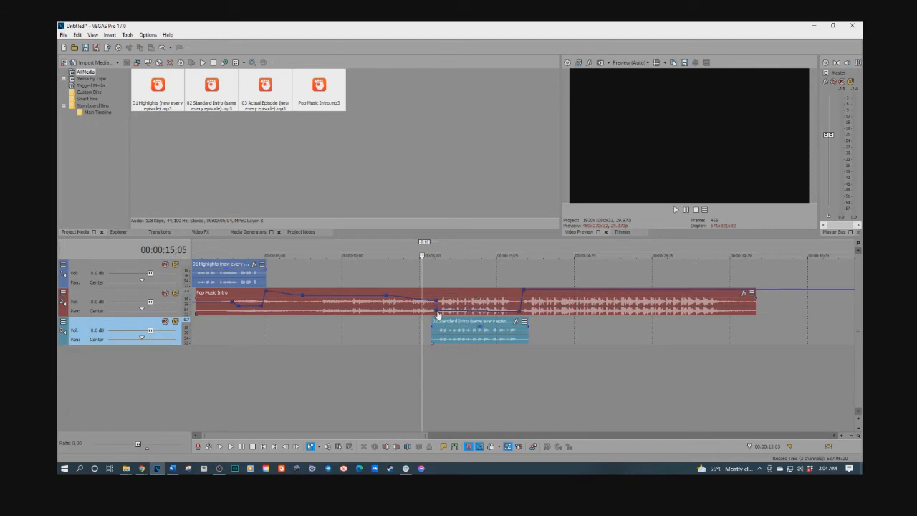
pyautogui.press('space')
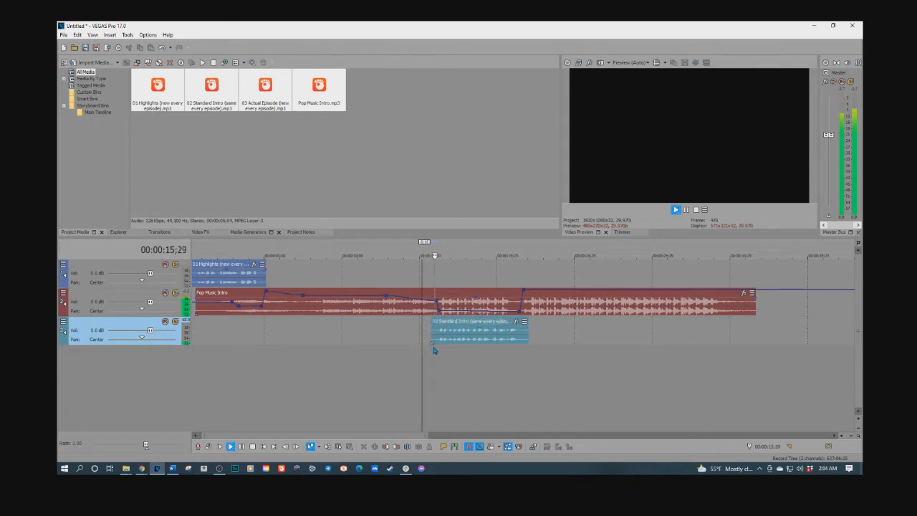
pyautogui.press('space')
pyautogui.press('space')
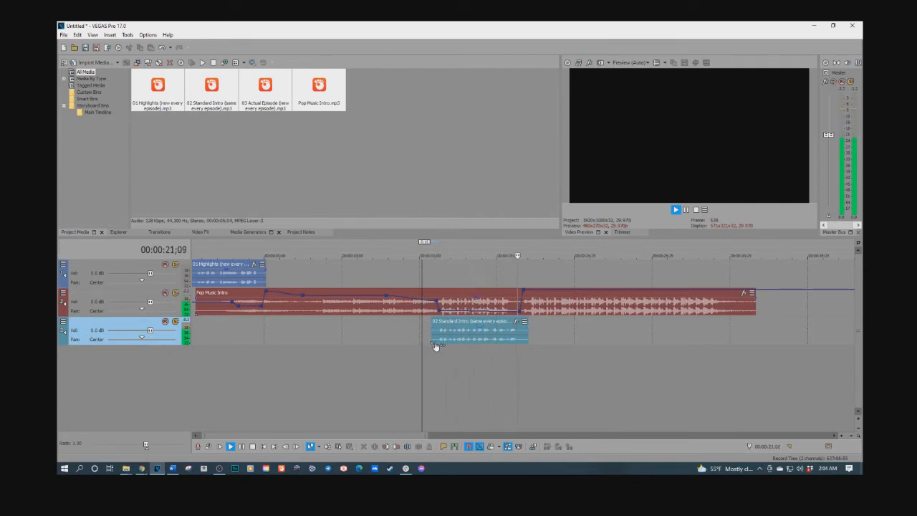
pyautogui.press('space')
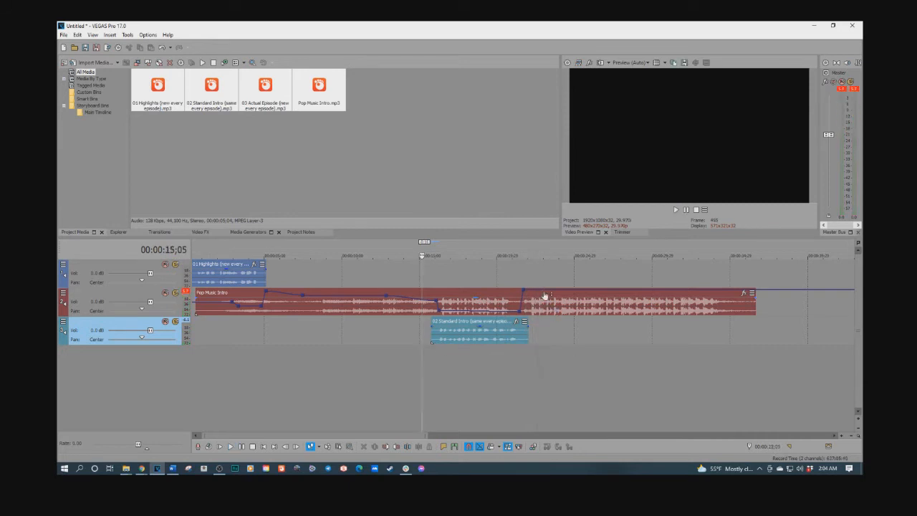
# Add a volume point just after the raised peak at the end of Standard Intro that lowers the music again, and play it
pyautogui.moveTo(542, 293); pyautogui.dragTo(533, 311)
pyautogui.press('space')
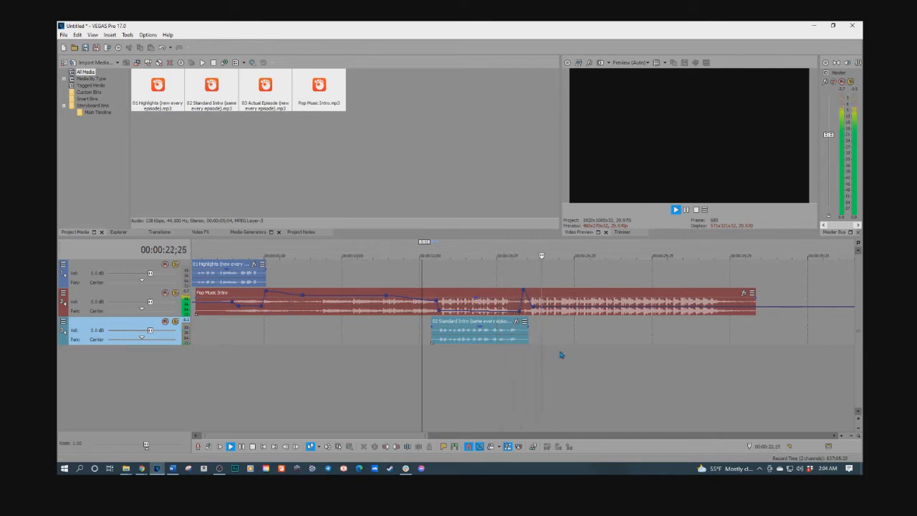
pyautogui.press('space')
# Move the Actual Episode clip earlier on its track, to about 44 seconds
pyautogui.scroll(-5, 596, 360)
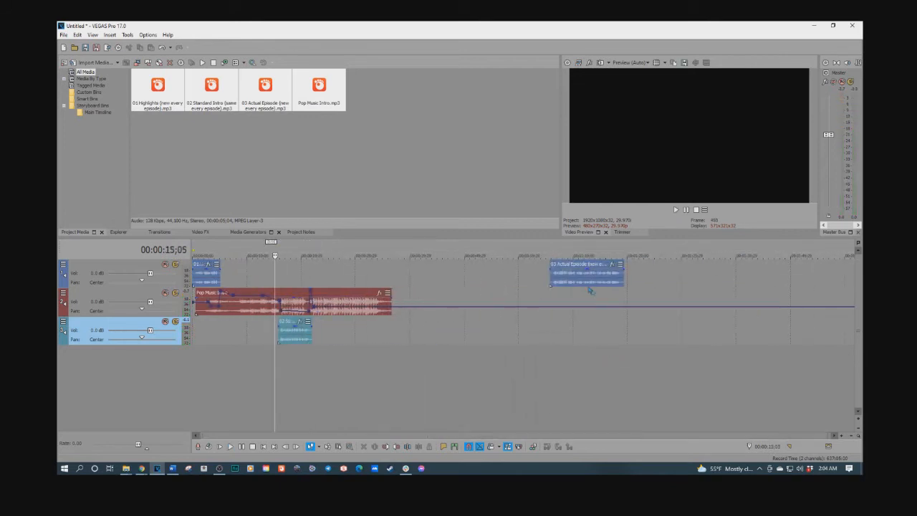
pyautogui.moveTo(571, 283); pyautogui.dragTo(453, 283)
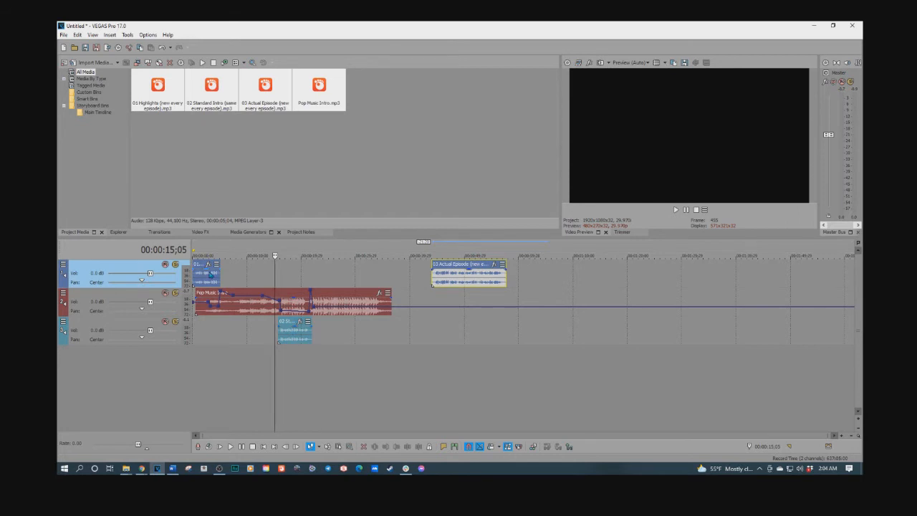
# Try the Standard Intro clip on the same track as the other voice clips, play it, and undo the move
pyautogui.click(291, 324)
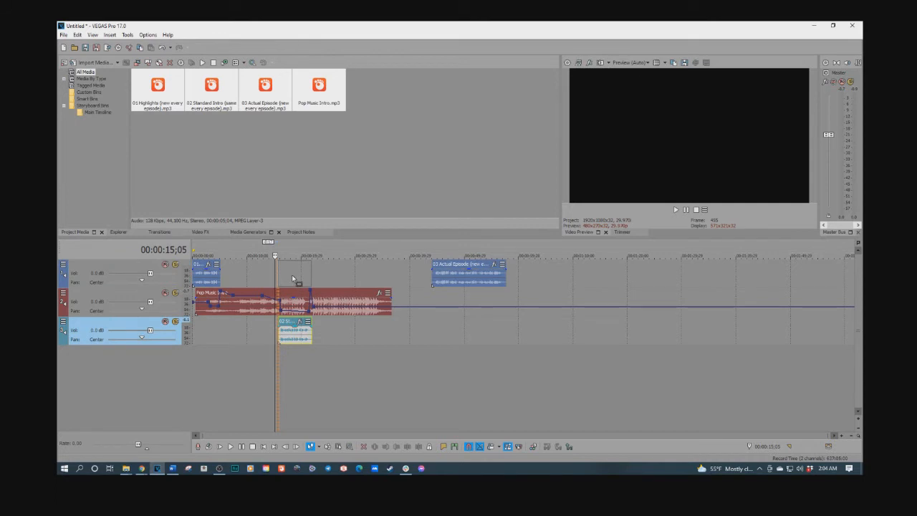
pyautogui.moveTo(292, 278); pyautogui.dragTo(291, 276)
pyautogui.press('space')
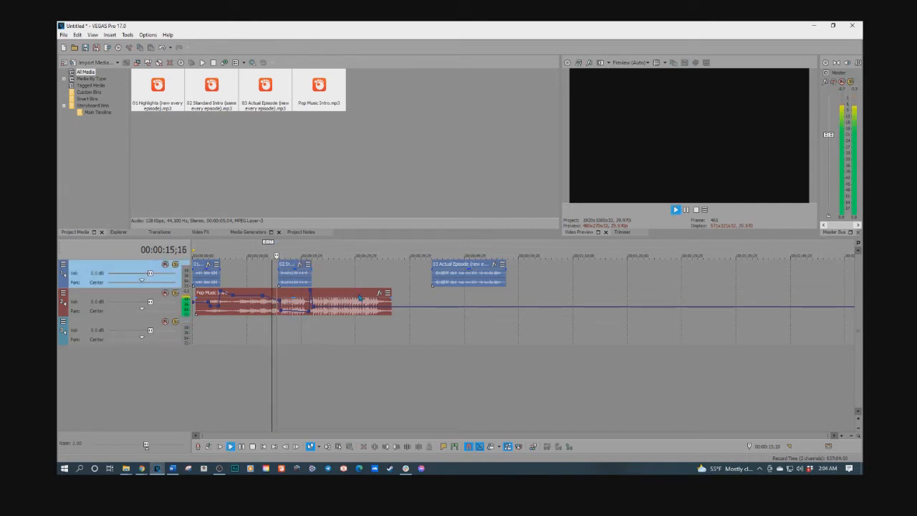
pyautogui.press('space')
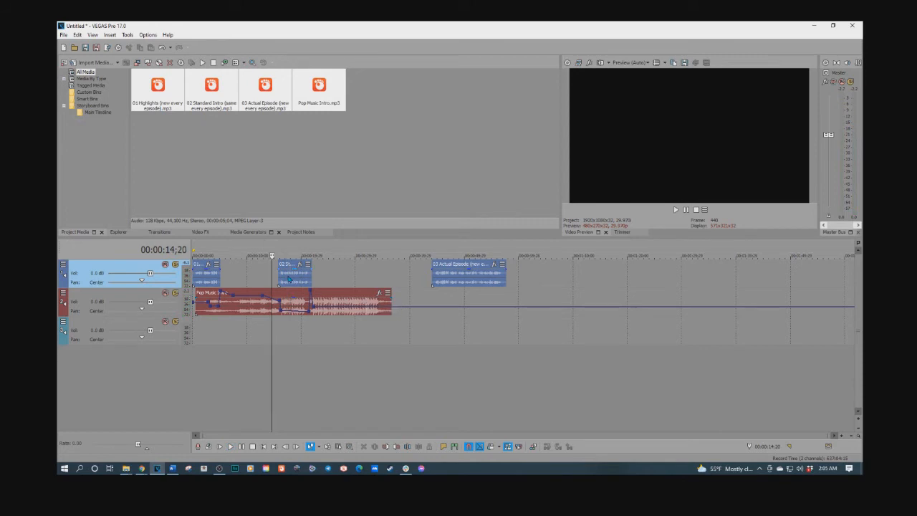
pyautogui.hotkey('ctrl', 'z')
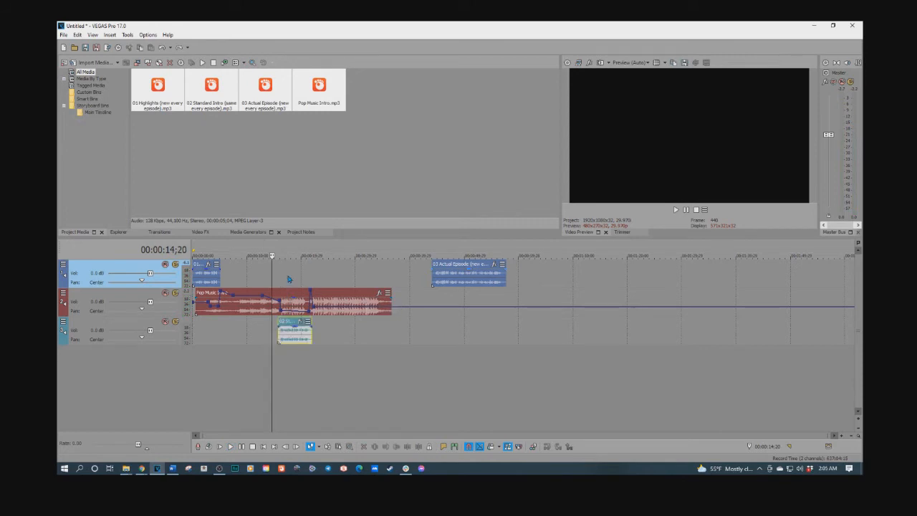
pyautogui.click(342, 332)
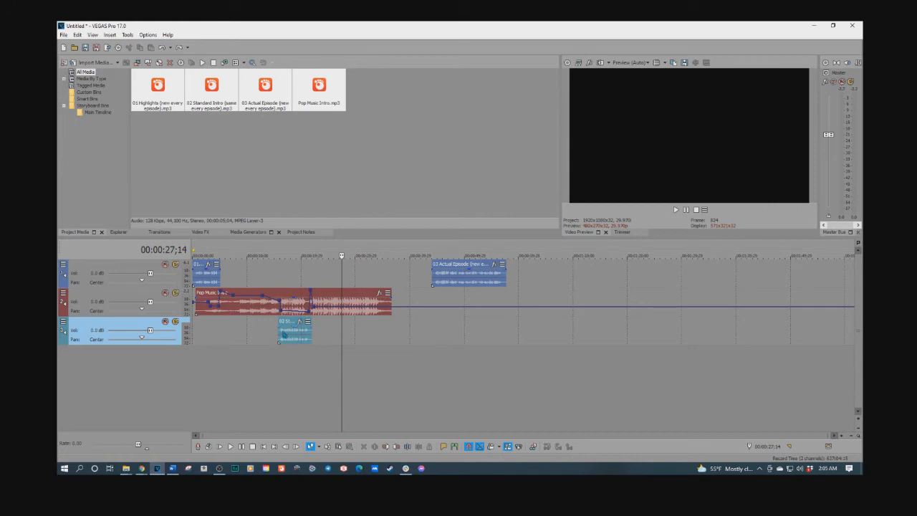
pyautogui.click(256, 311)
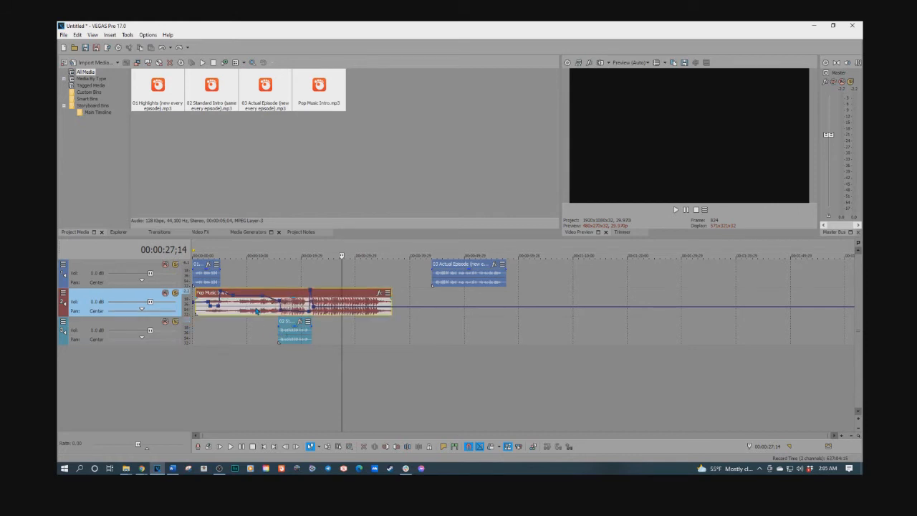
pyautogui.keyDown('ctrl'); pyautogui.click(290, 334); pyautogui.keyUp('ctrl')
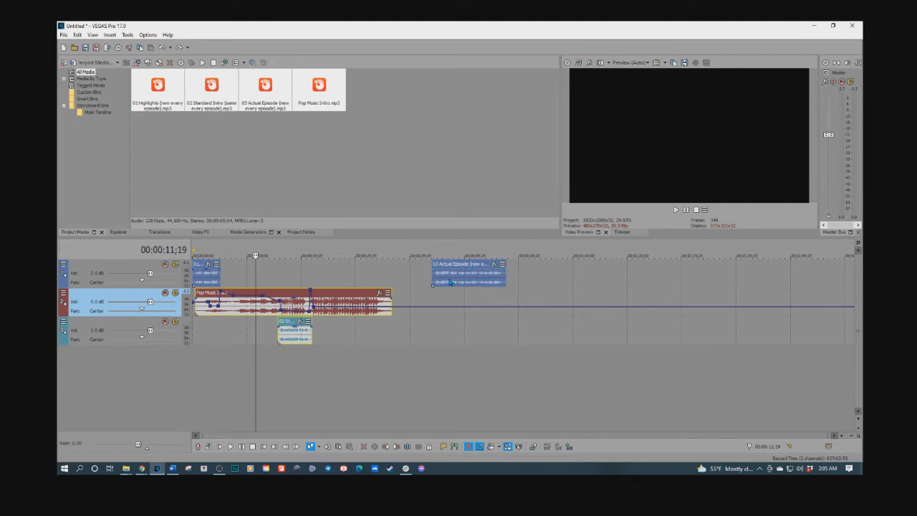
# Move the Actual Episode clip to about 24 seconds so it overlaps the music shortly after Standard Intro, and play the transition
pyautogui.moveTo(449, 281); pyautogui.dragTo(343, 279)
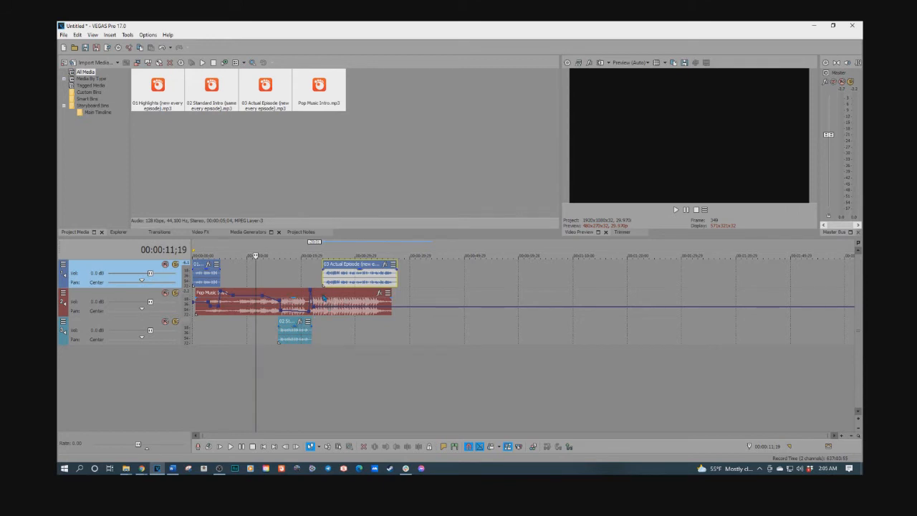
pyautogui.click(312, 280)
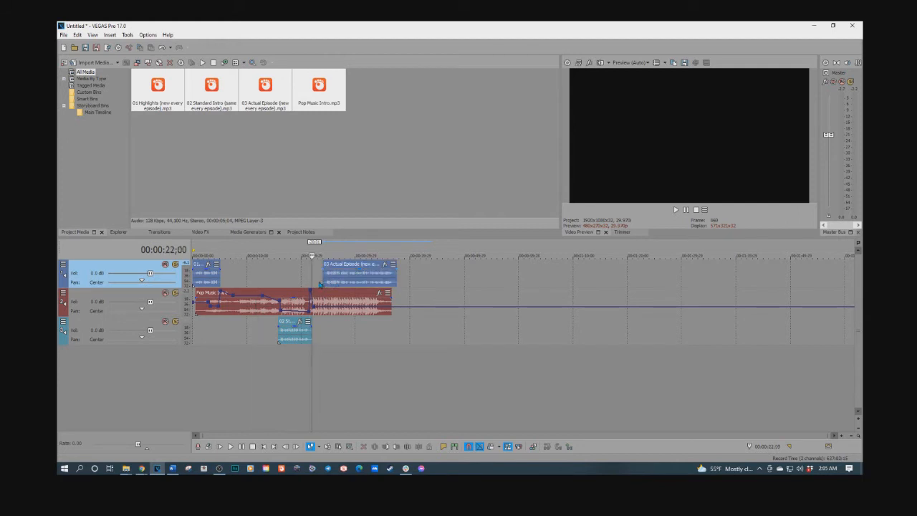
pyautogui.click(305, 280)
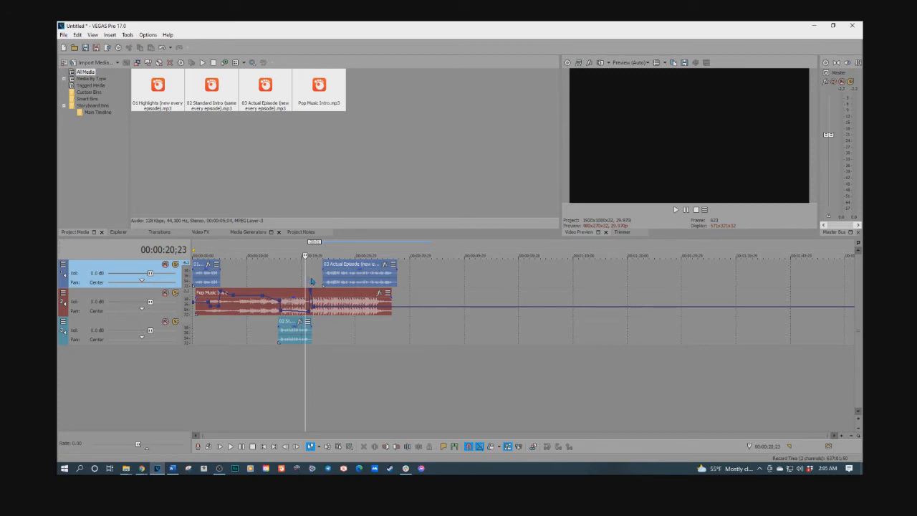
pyautogui.press('space')
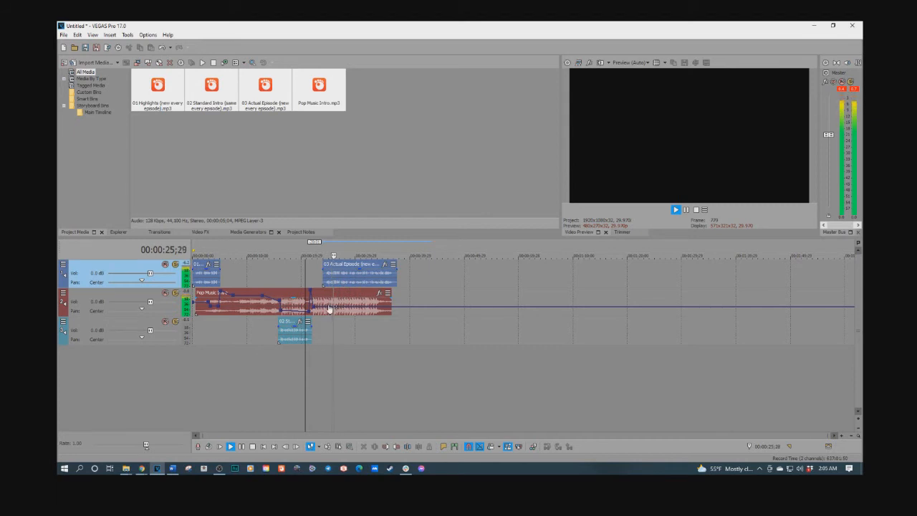
pyautogui.press('space')
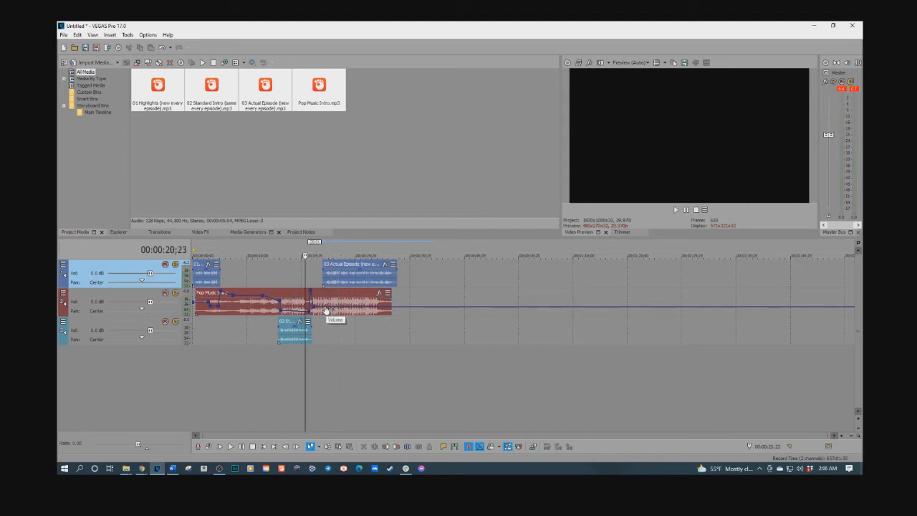
# Add music volume points near the start of Actual Episode that lower the music to about -8.7 dB at 00:00:25;13, and play the result
pyautogui.click(325, 309)
pyautogui.moveTo(332, 311); pyautogui.dragTo(334, 315)
pyautogui.press('space')
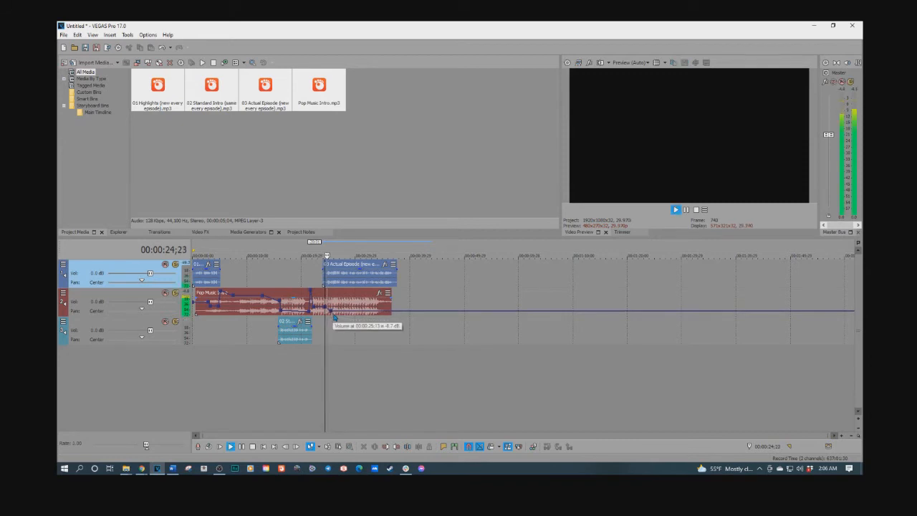
pyautogui.press('space')
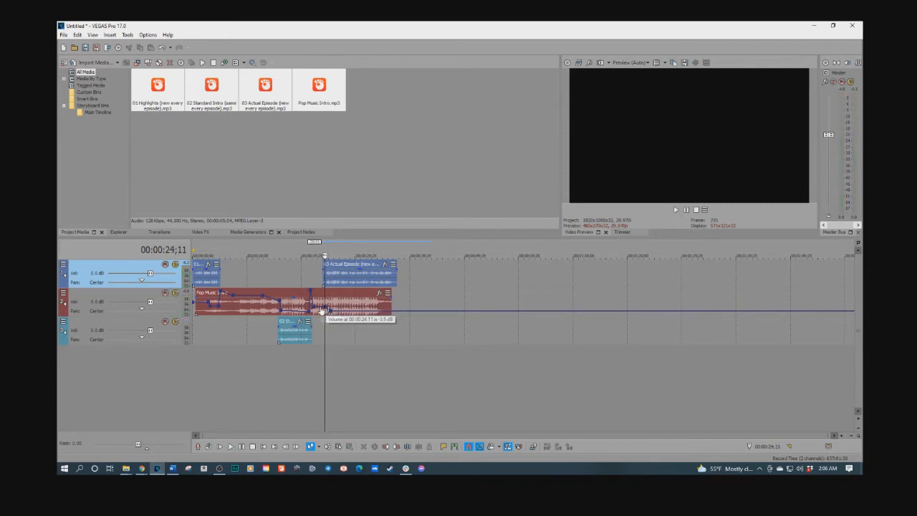
# Play the transition from the end of Standard Intro into Actual Episode, starting at 00:00:22;00
pyautogui.click(312, 280)
pyautogui.press('space')
pyautogui.press('space')
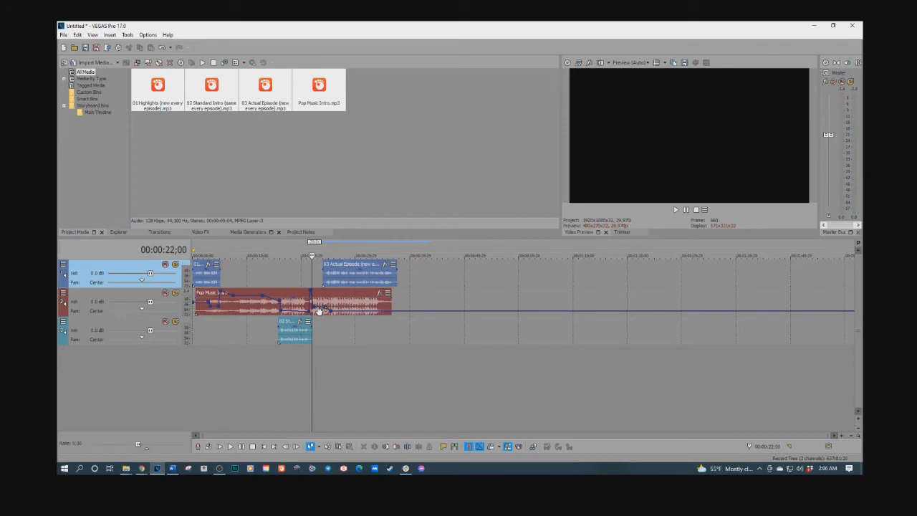
pyautogui.press('space')
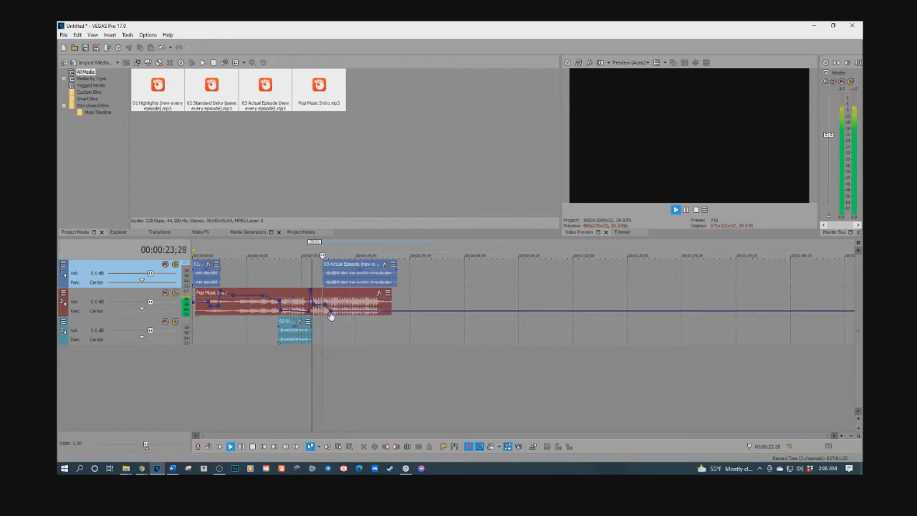
pyautogui.press('space')
# Shift the Actual Episode clip slightly later on its track and play its opening over the music
pyautogui.click(330, 283)
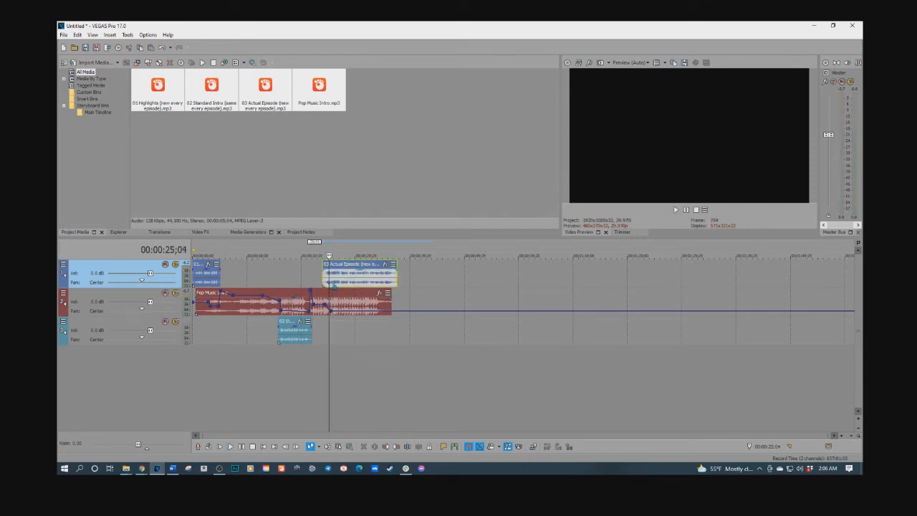
pyautogui.scroll(3, 331, 283)
pyautogui.moveTo(540, 282); pyautogui.dragTo(545, 284)
pyautogui.press('space')
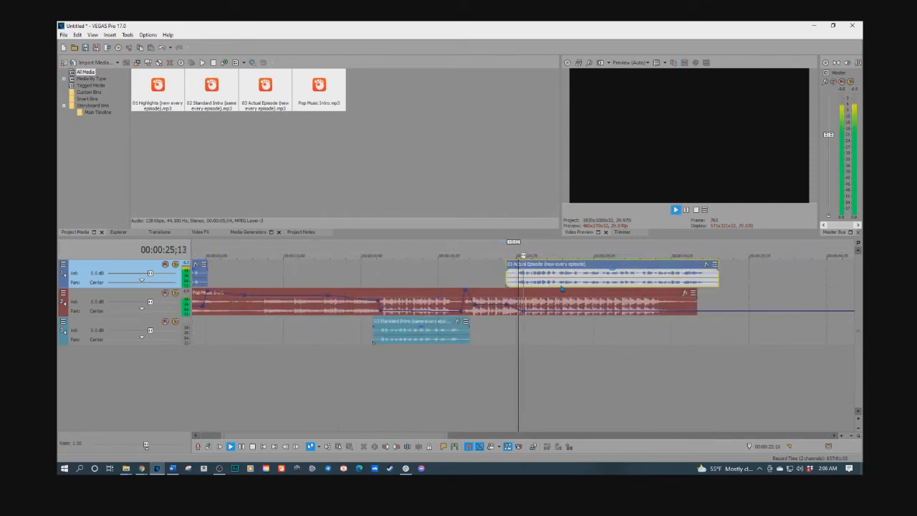
pyautogui.press('space')
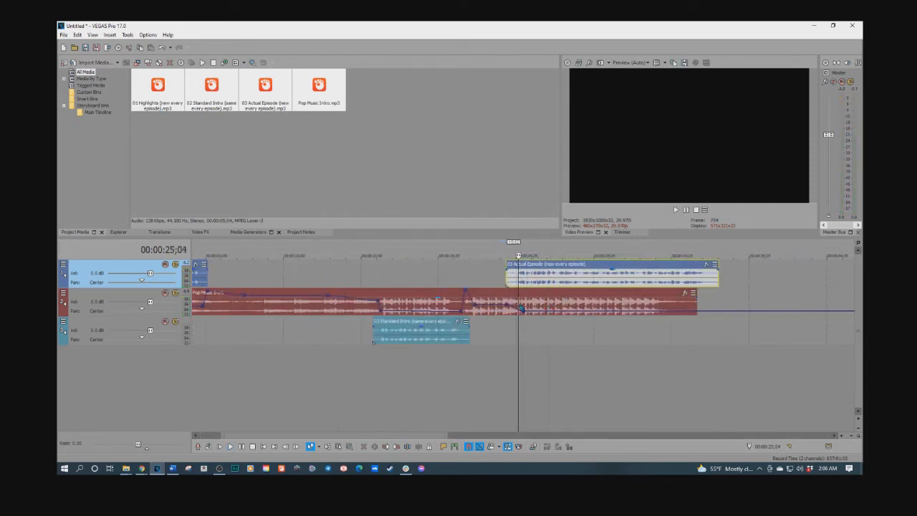
# Play the sequence from just before Standard Intro into the start of Actual Episode
pyautogui.click(515, 283)
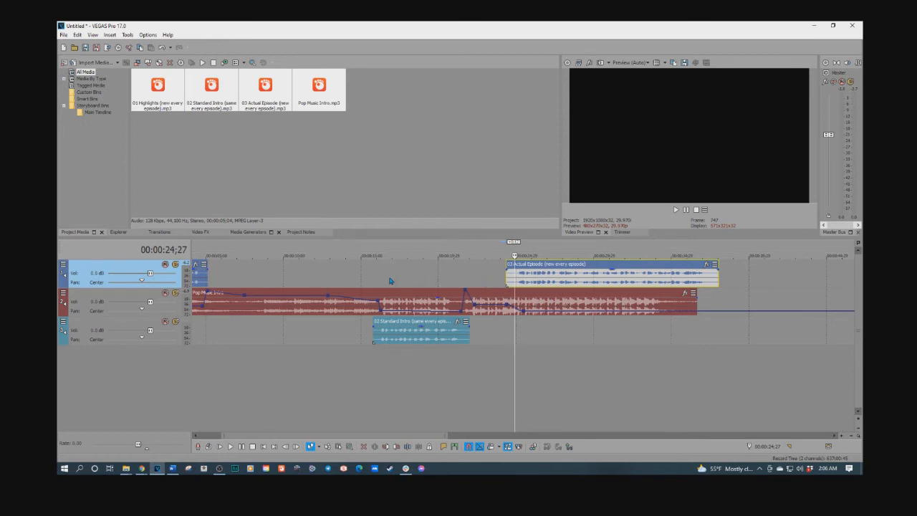
pyautogui.click(357, 280)
pyautogui.press('space')
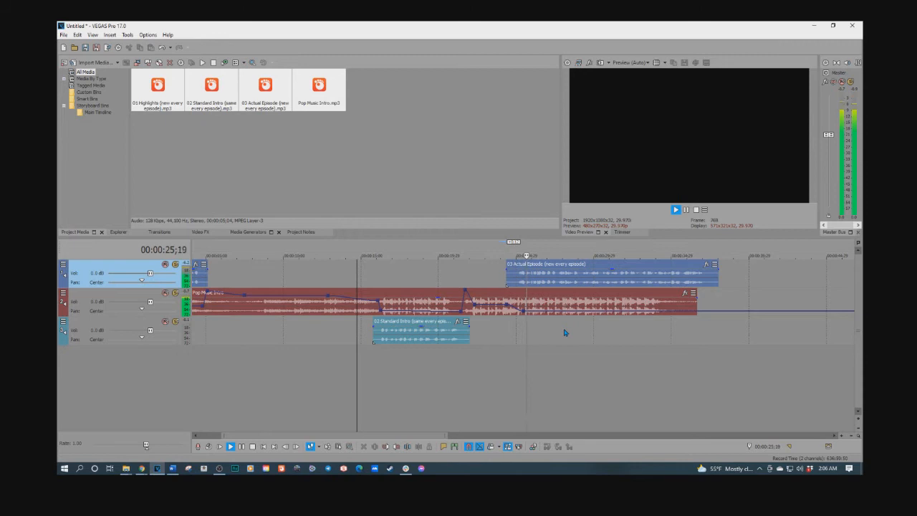
# Try the Actual Episode clip at about 41 seconds and play the music alone after Standard Intro
pyautogui.click(517, 277)
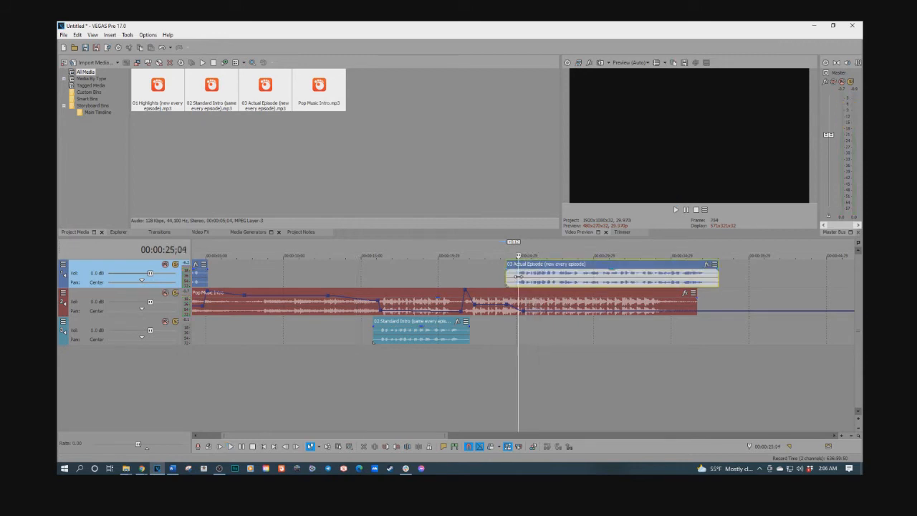
pyautogui.moveTo(535, 284); pyautogui.dragTo(810, 275)
pyautogui.click(482, 278)
pyautogui.press('space')
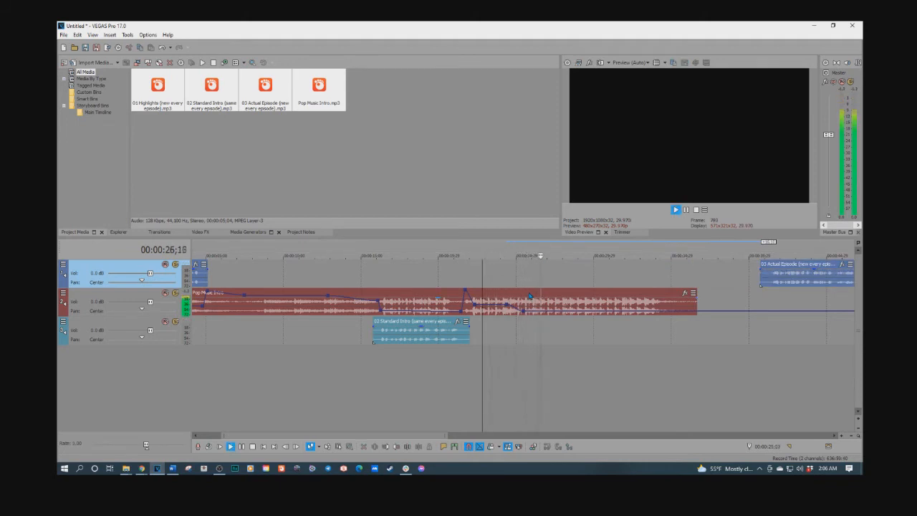
pyautogui.press('space')
# Move the Actual Episode clip back to about 24 seconds, fine-tune its start, and play from the beginning of Standard Intro
pyautogui.moveTo(778, 283); pyautogui.dragTo(533, 283)
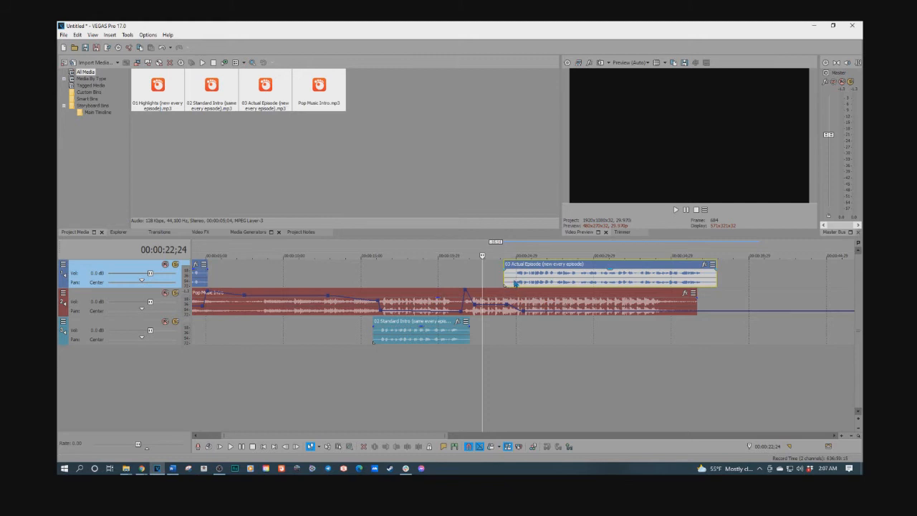
pyautogui.moveTo(510, 282); pyautogui.dragTo(513, 283)
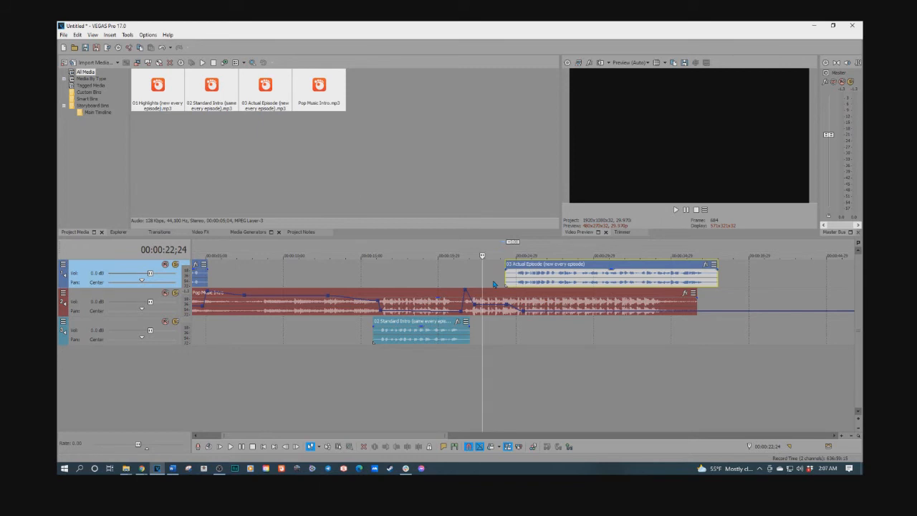
pyautogui.click(369, 288)
pyautogui.press('space')
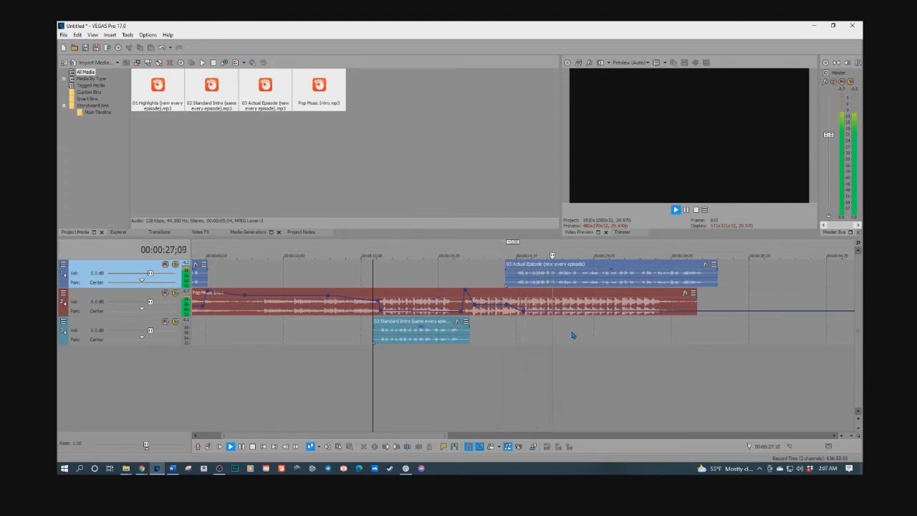
pyautogui.press('space')
# Add music volume points under Actual Episode that fade the music to -Inf dB at 00:00:32;13, and play the result
pyautogui.click(617, 313)
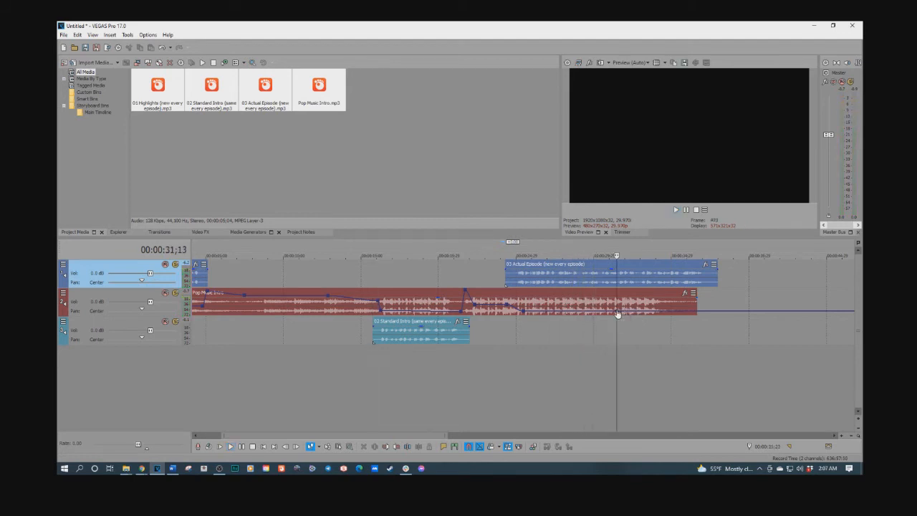
pyautogui.click(632, 318)
pyautogui.moveTo(616, 312); pyautogui.dragTo(635, 321)
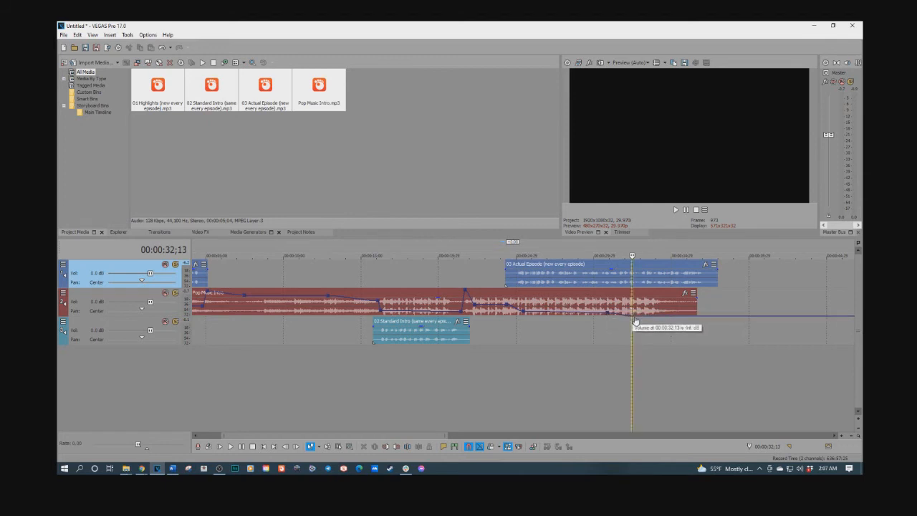
pyautogui.click(516, 334)
pyautogui.press('space')
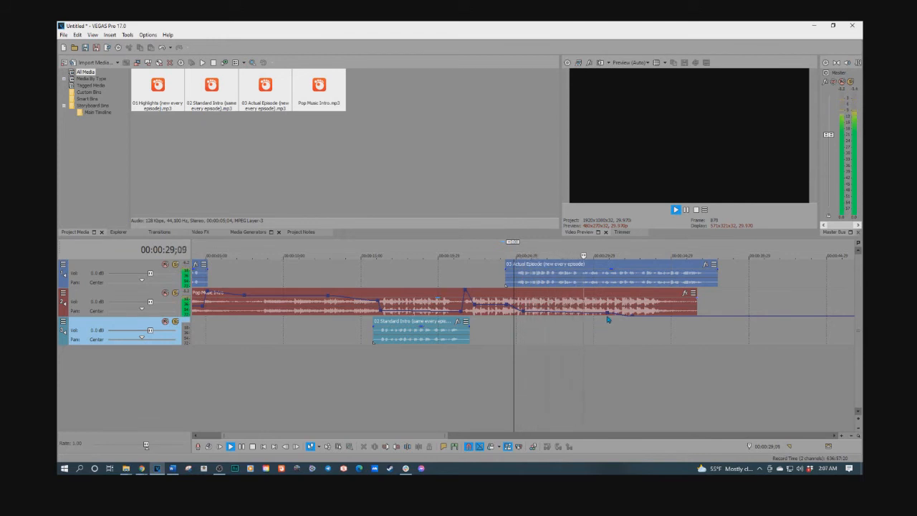
# Move the music's last two fade-out points earlier, to about 28 and 30 seconds, and play the fade under Actual Episode
pyautogui.moveTo(608, 319); pyautogui.dragTo(600, 319)
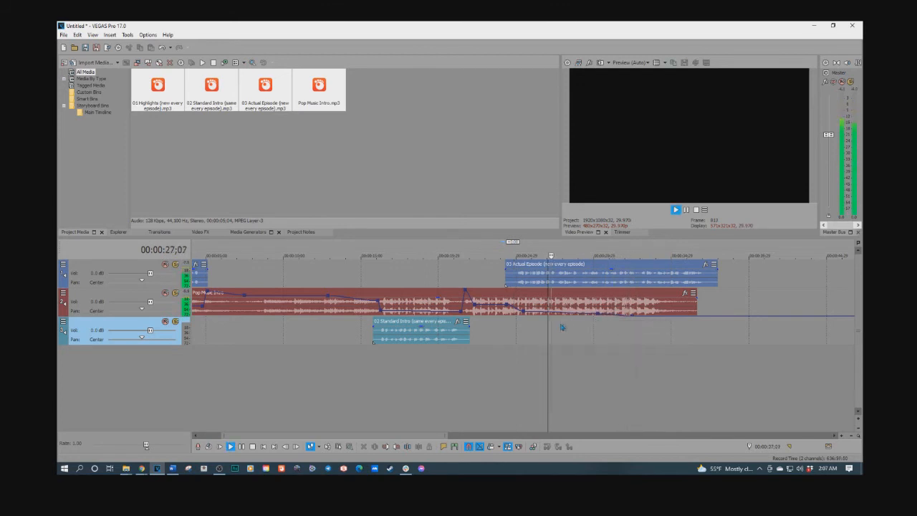
pyautogui.moveTo(598, 320)
pyautogui.press('space')
pyautogui.moveTo(568, 318)
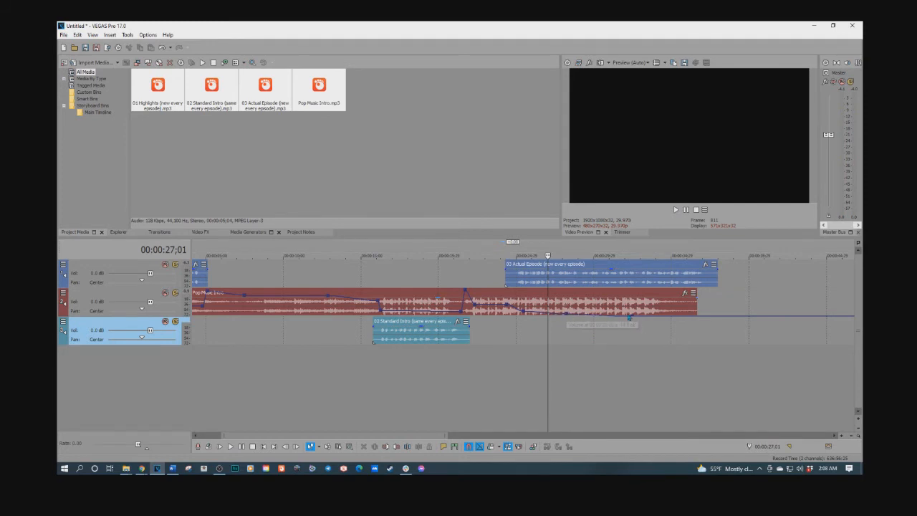
pyautogui.press('space')
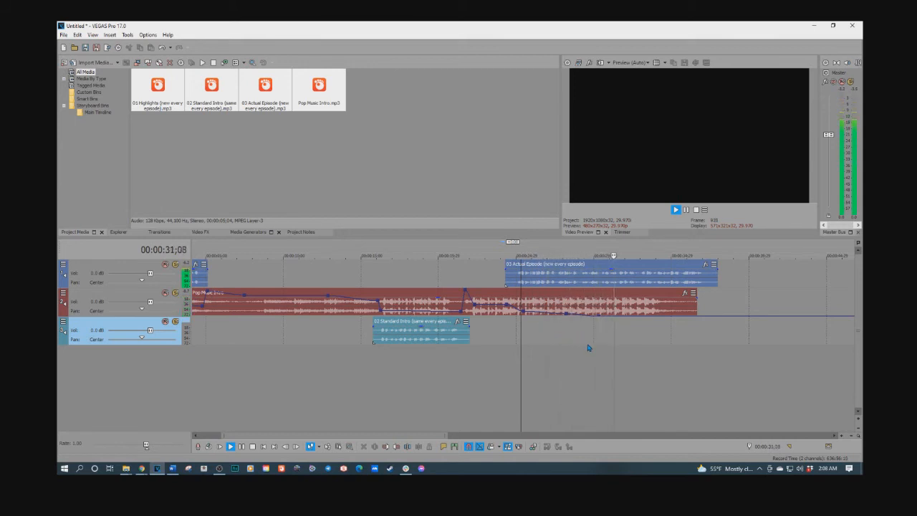
pyautogui.press('space')
# Insert a video track into the project for the podcast artwork
pyautogui.scroll(-4, 465, 344)
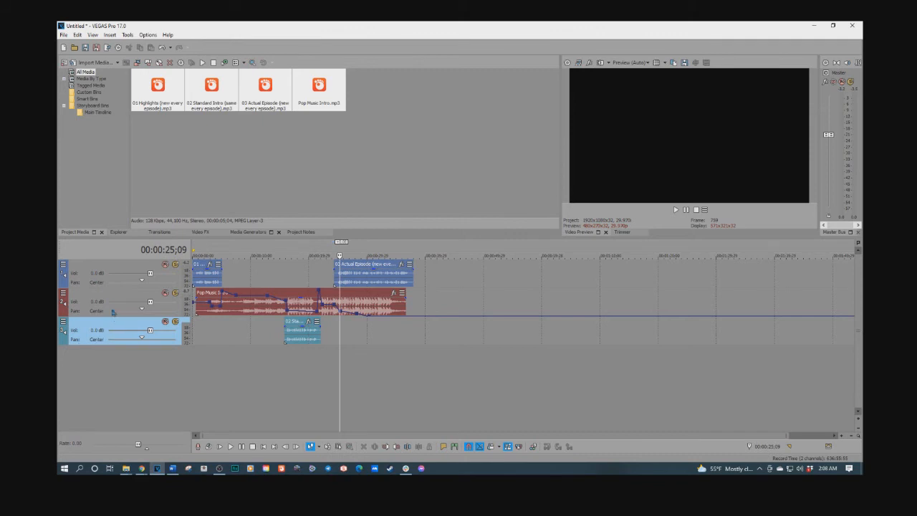
pyautogui.rightClick(113, 365)
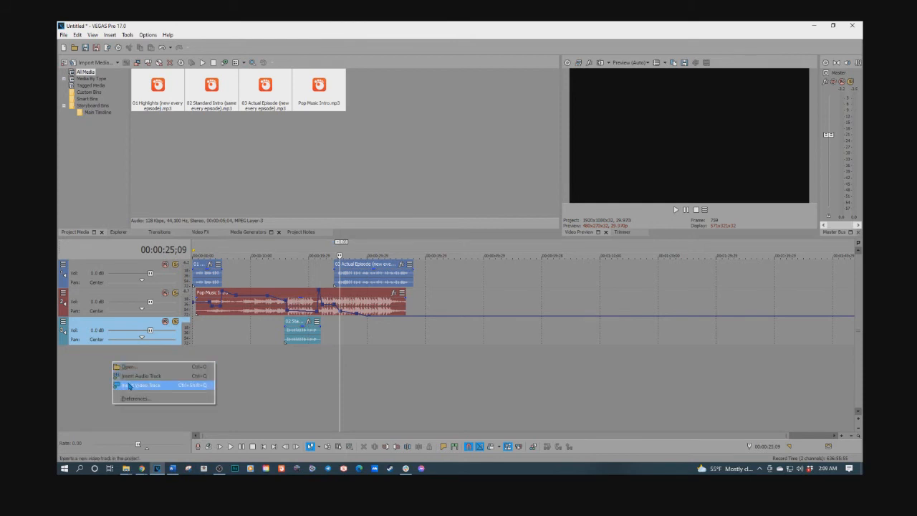
pyautogui.click(129, 385)
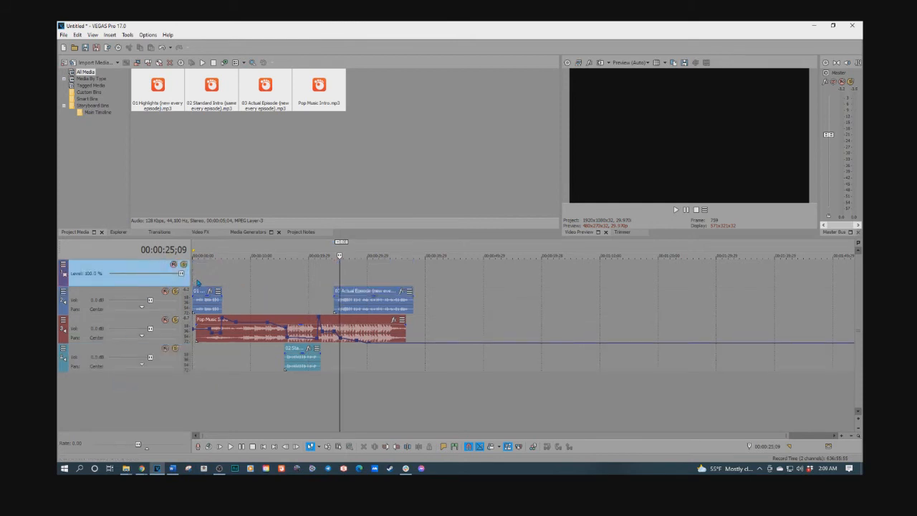
# Switch to the Podcast folder in File Explorer and reveal the full file names to find the podcast artwork
pyautogui.click(832, 25)
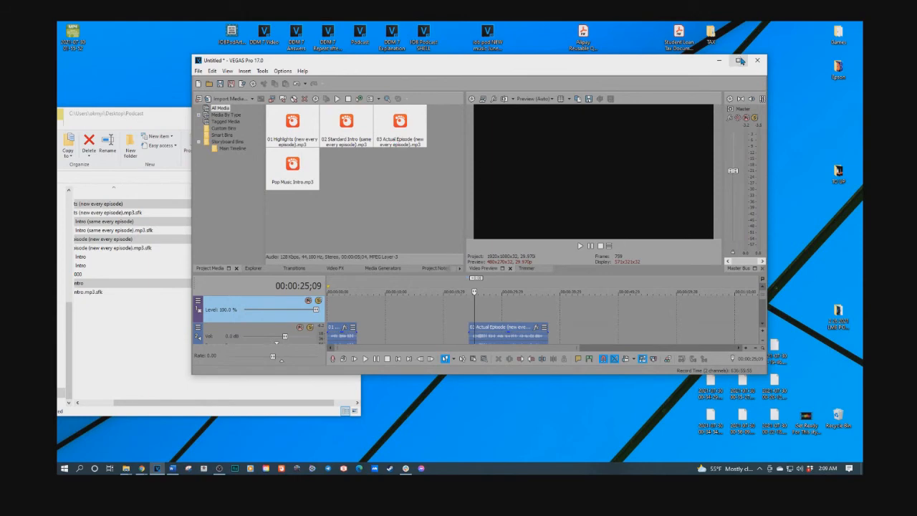
pyautogui.click(740, 60)
pyautogui.moveTo(126, 468)
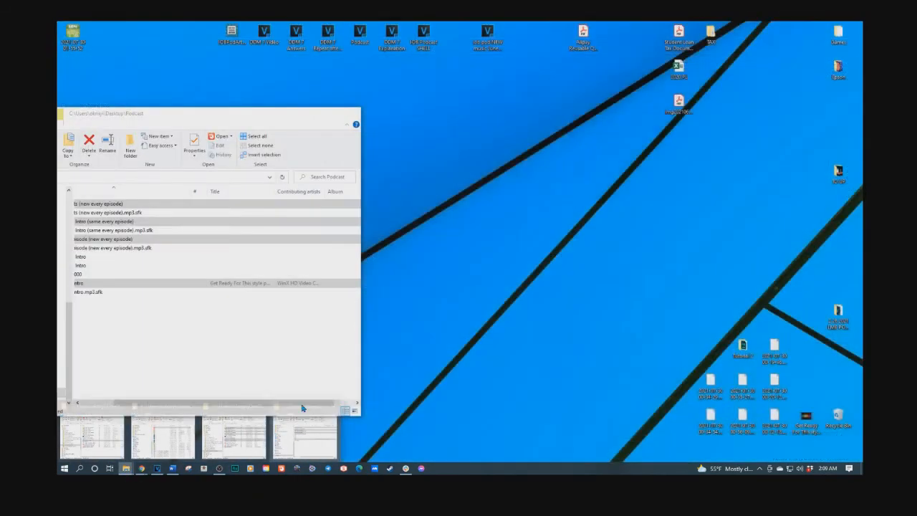
pyautogui.click(304, 434)
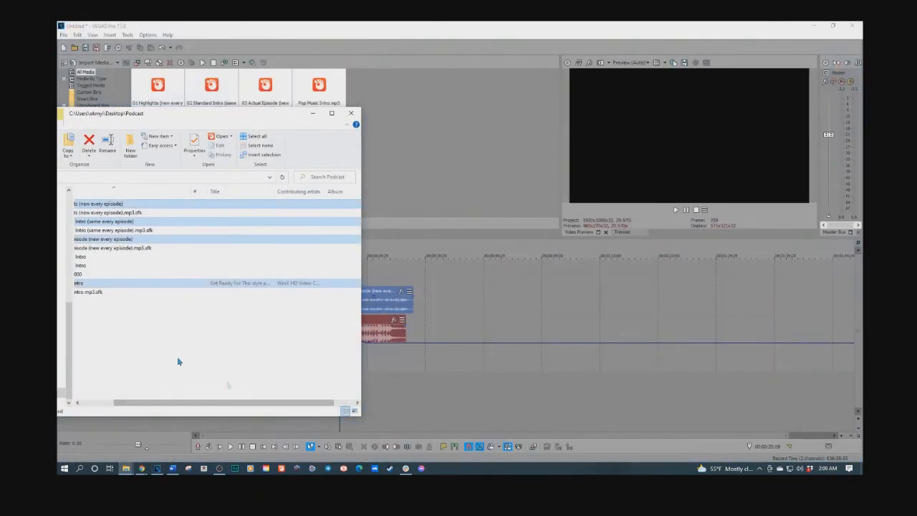
pyautogui.moveTo(166, 116); pyautogui.dragTo(226, 117)
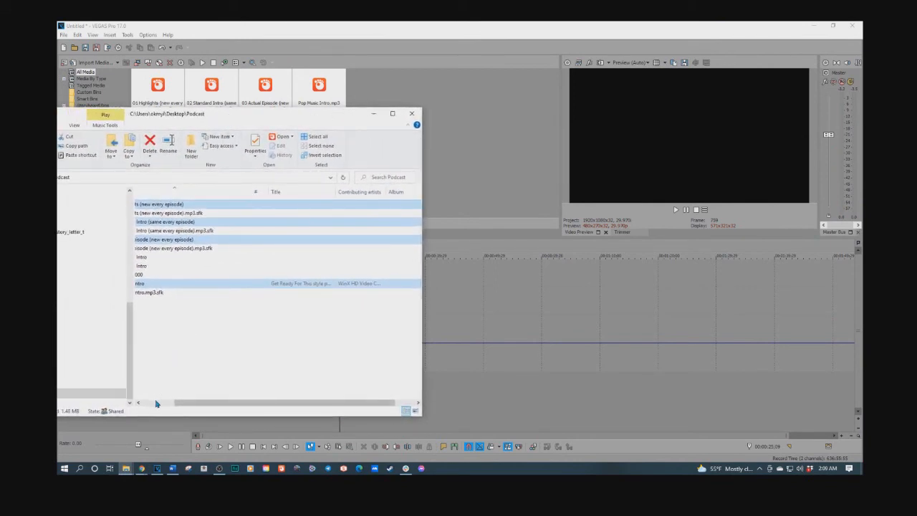
pyautogui.click(156, 404)
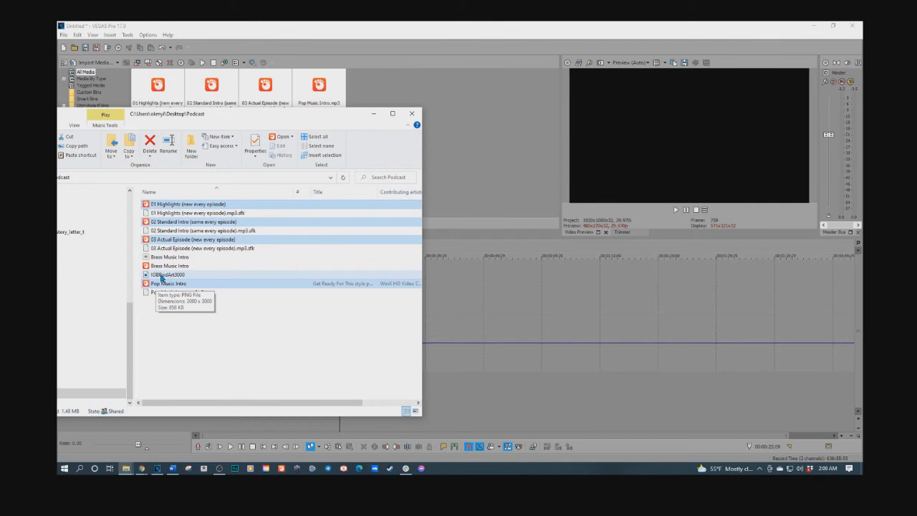
# Place the IOBPodArt3000 image from the Podcast folder on the new video track at about 46 seconds
pyautogui.moveTo(251, 116); pyautogui.dragTo(57, 111)
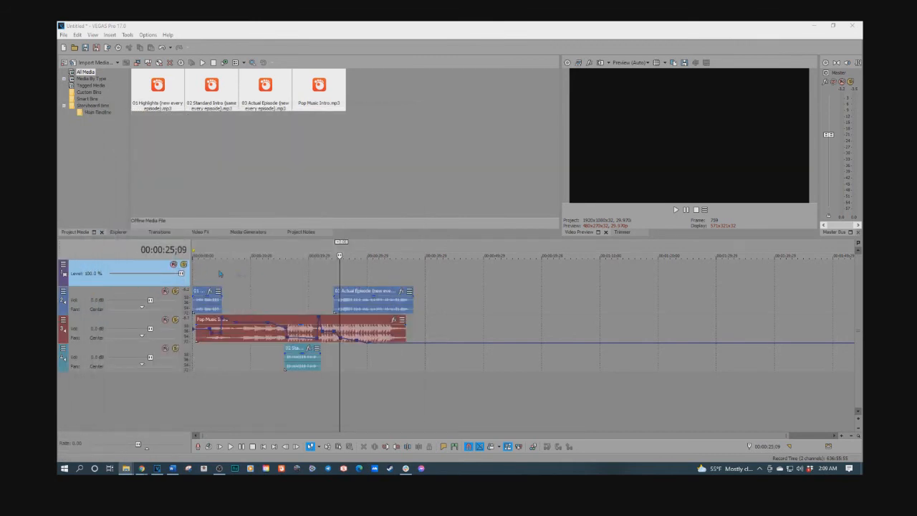
pyautogui.moveTo(57, 144); pyautogui.dragTo(295, 116)
pyautogui.click(197, 313)
pyautogui.moveTo(162, 278)
pyautogui.mouseDown()
pyautogui.moveTo(449, 280)
pyautogui.moveTo(439, 293)
pyautogui.moveTo(463, 334)
pyautogui.moveTo(471, 378)
pyautogui.moveTo(474, 348)
pyautogui.moveTo(474, 394)
pyautogui.moveTo(464, 280)
pyautogui.mouseUp()
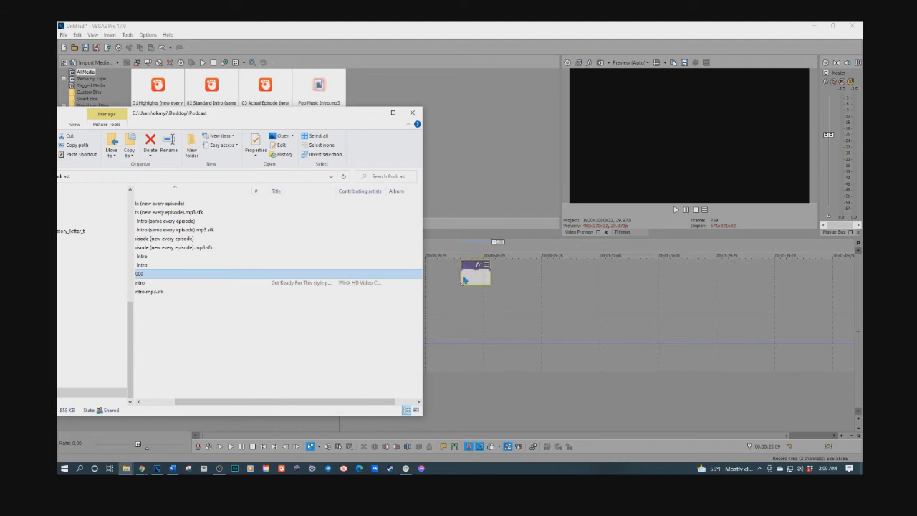
# Return to VEGAS Pro, move the IOBPodArt3000 image to the start of the timeline, and extend it to the end of Actual Episode
pyautogui.click(392, 112)
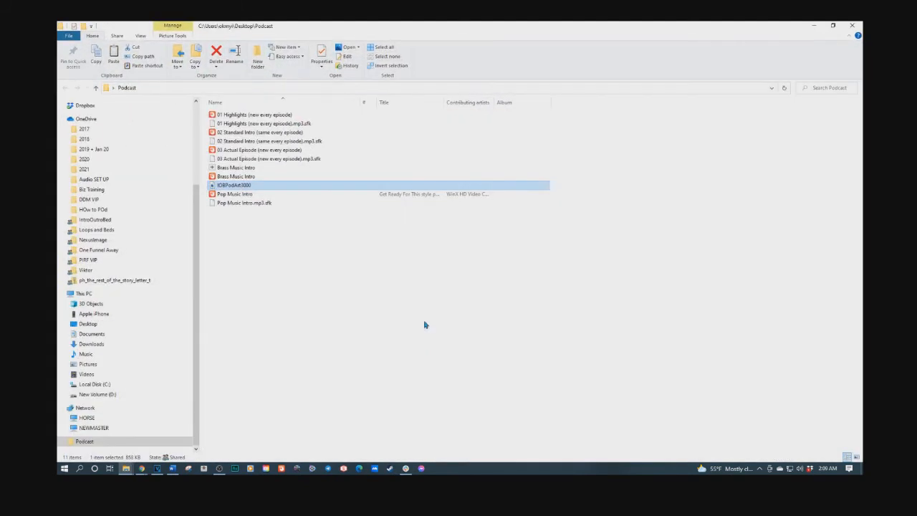
pyautogui.click(833, 25)
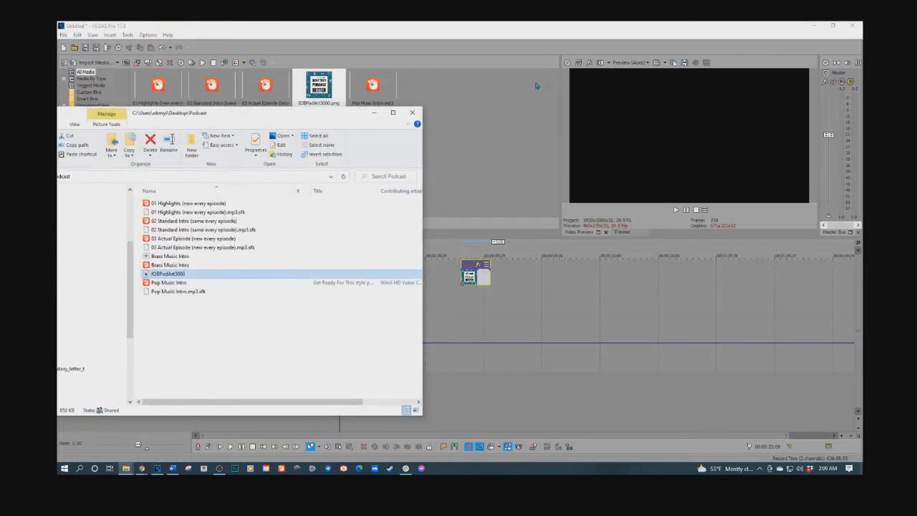
pyautogui.click(374, 113)
pyautogui.moveTo(469, 278); pyautogui.dragTo(162, 281)
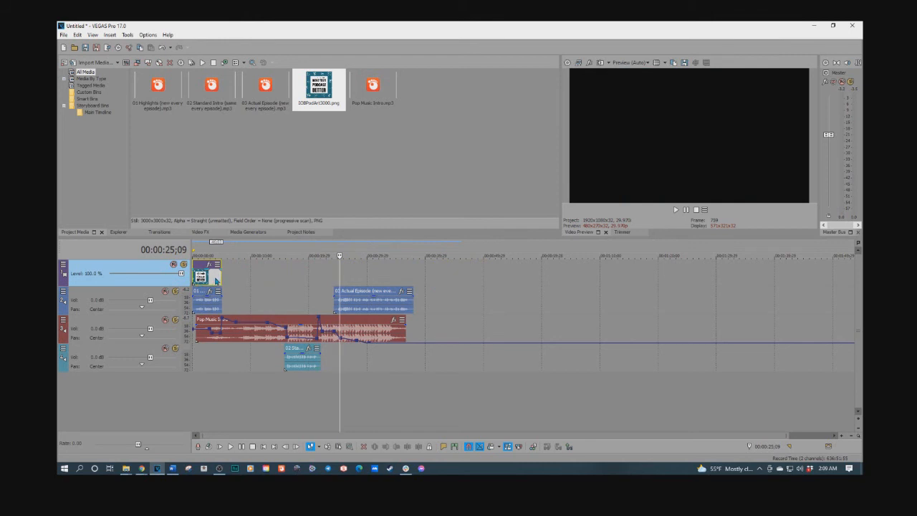
pyautogui.moveTo(219, 279); pyautogui.dragTo(414, 273)
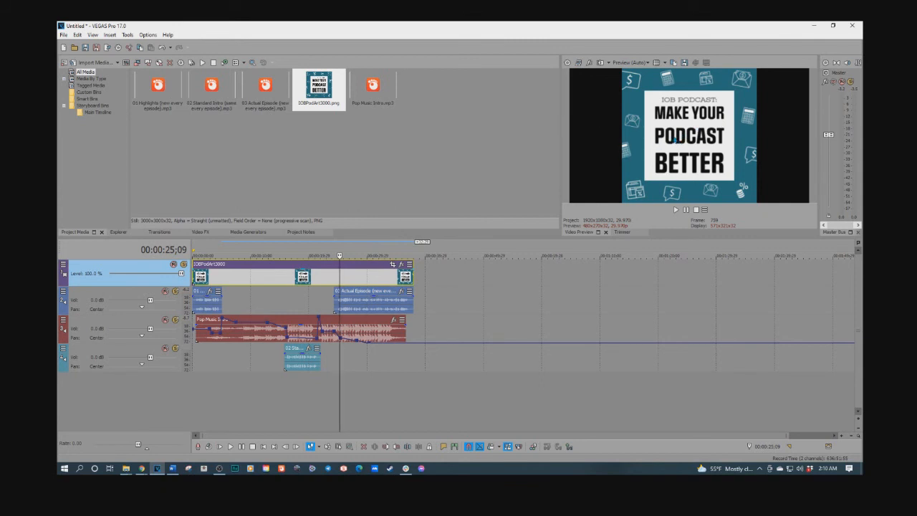
# Play the finished opening with its artwork from the start, and resume playback from 00:00:13;12
pyautogui.click(197, 366)
pyautogui.press('space')
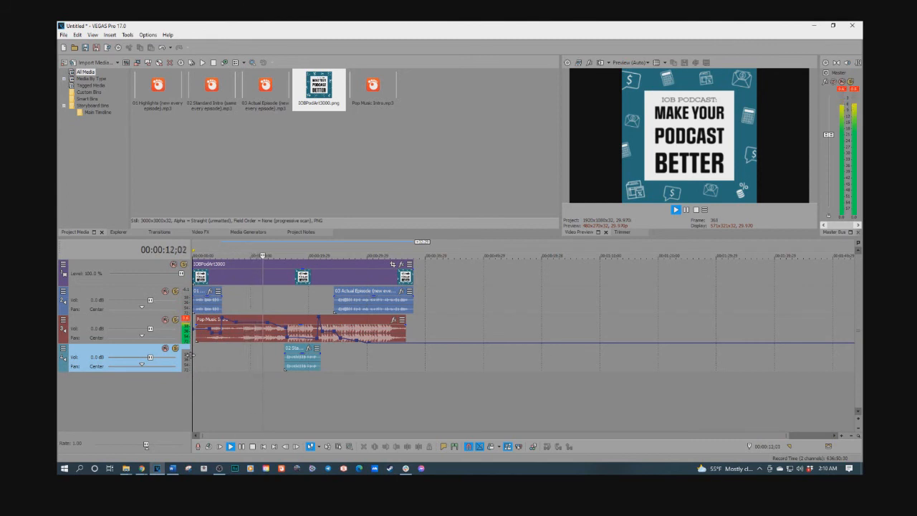
pyautogui.click(271, 341)
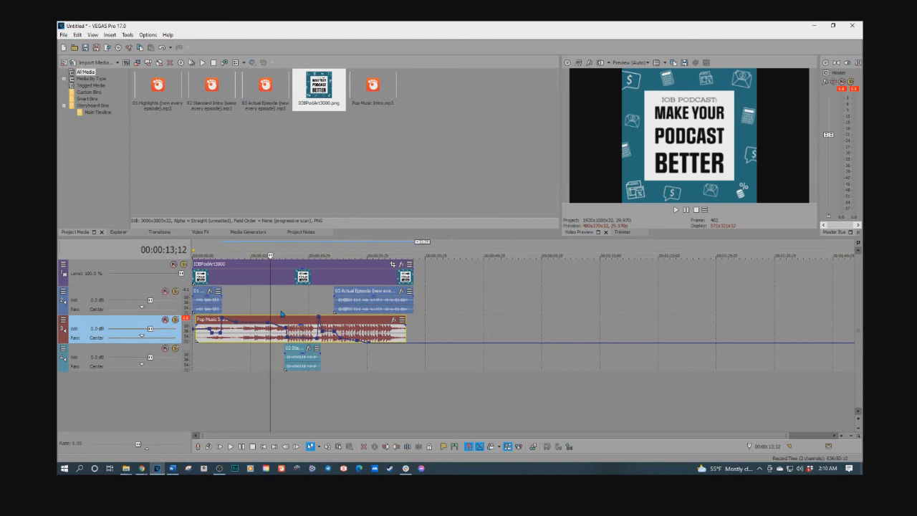
pyautogui.press('space')
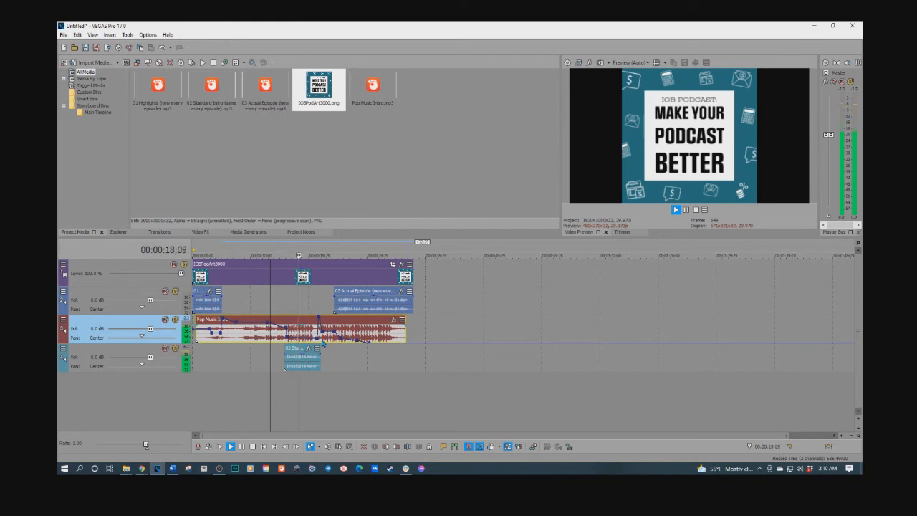
# Stop playback and save the project to the Desktop as a VEGAS Pro project file named Tut3
pyautogui.press('space')
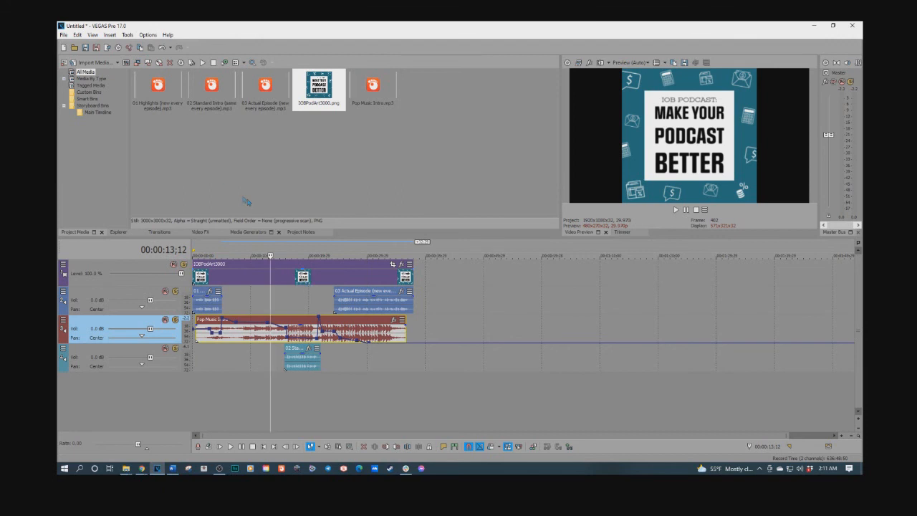
pyautogui.click(95, 48)
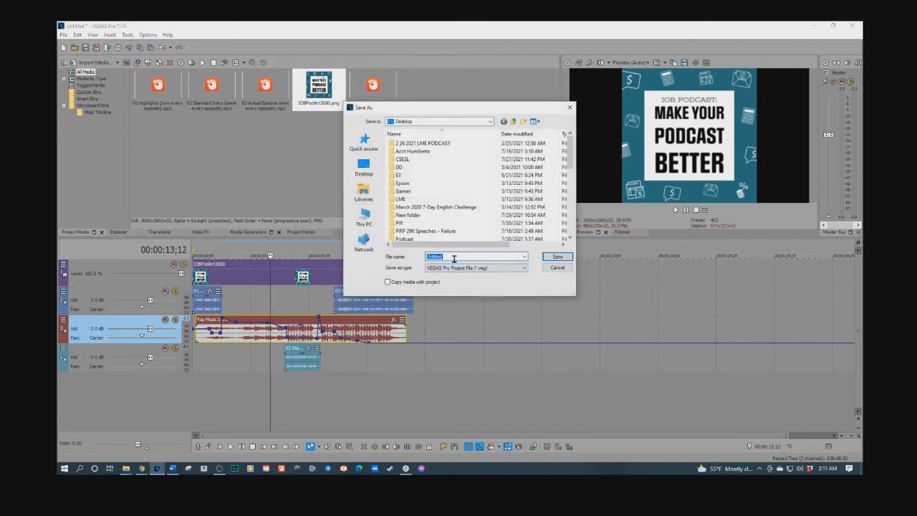
pyautogui.write('T')
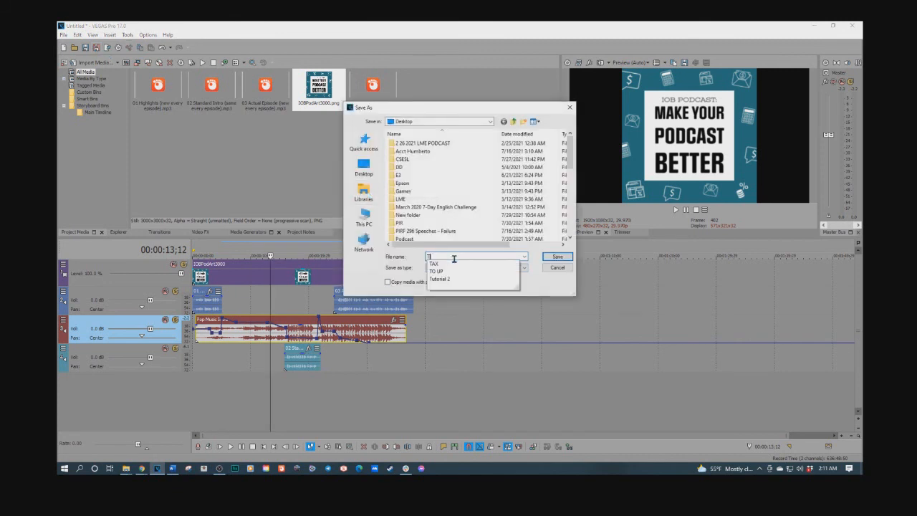
pyautogui.write('ut3')
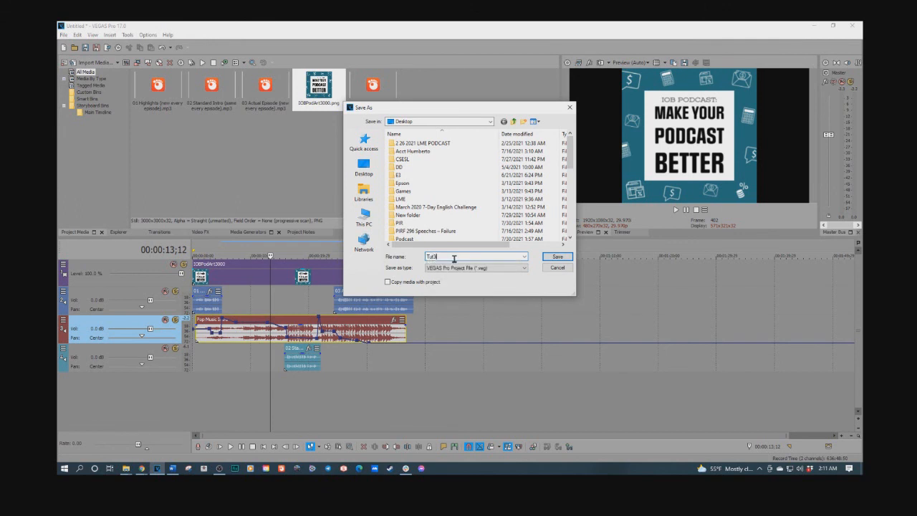
pyautogui.click(553, 256)
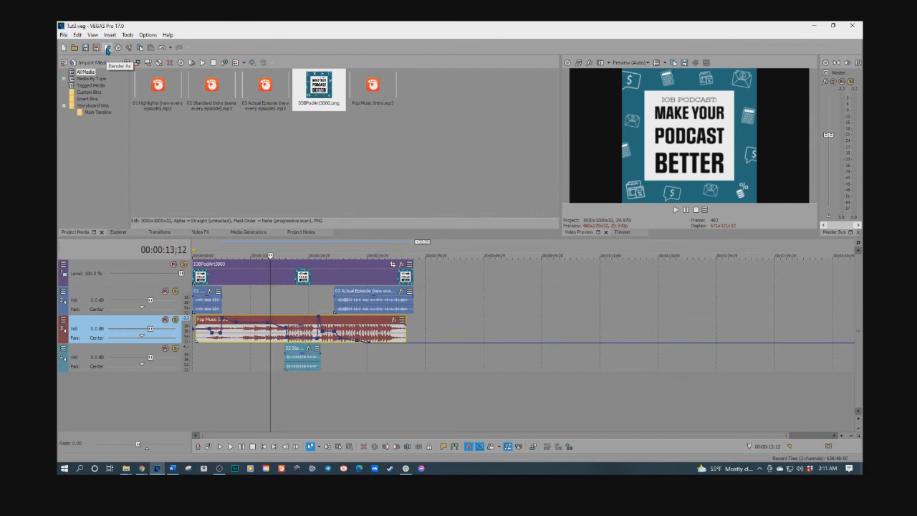
# Render the project to the Desktop as Tut3.mp3 in MP3 Audio format with the 128 Kbps, CD Quality Audio template
pyautogui.click(107, 48)
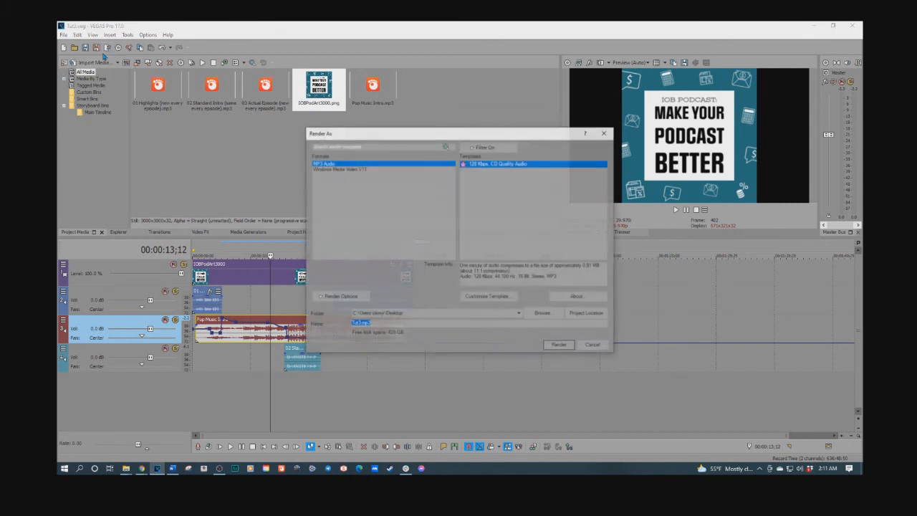
pyautogui.click(341, 169)
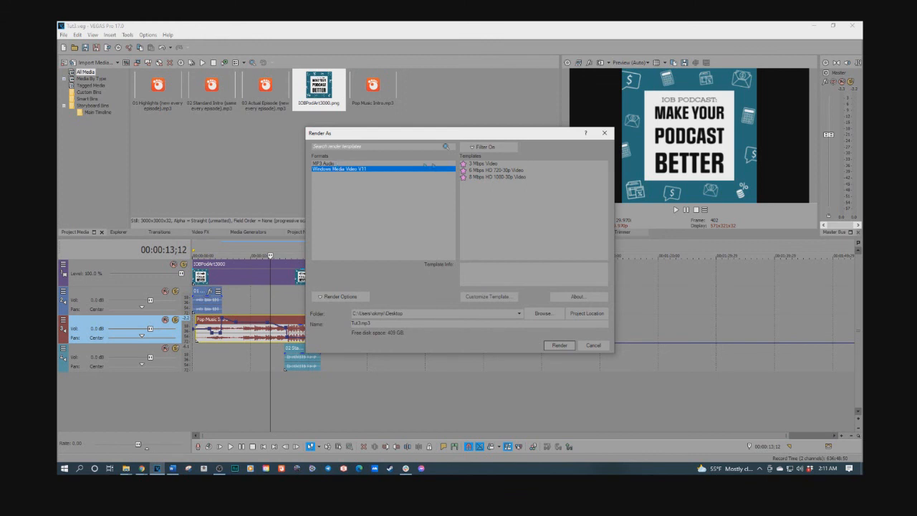
pyautogui.click(334, 164)
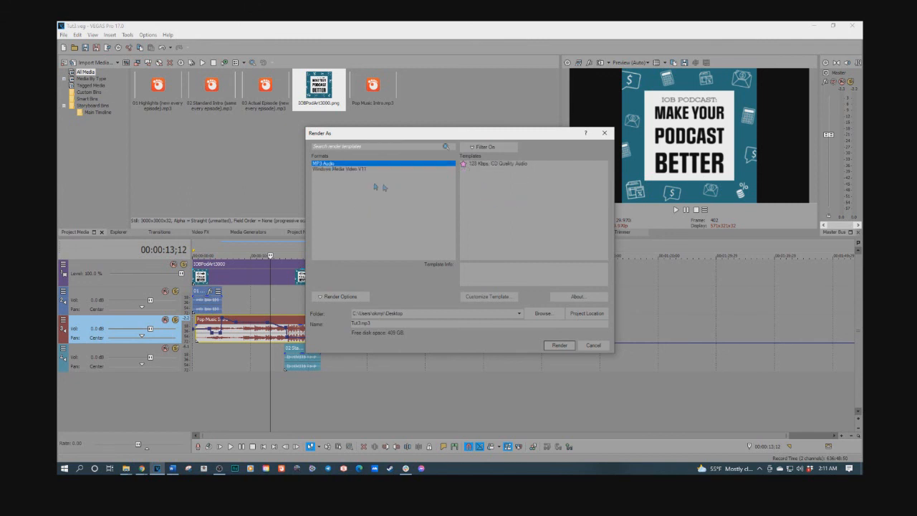
pyautogui.click(494, 164)
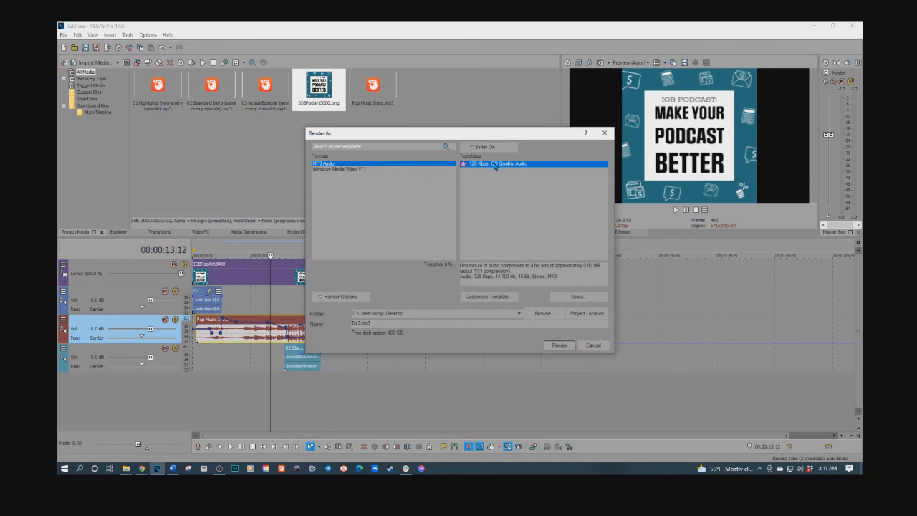
pyautogui.click(558, 346)
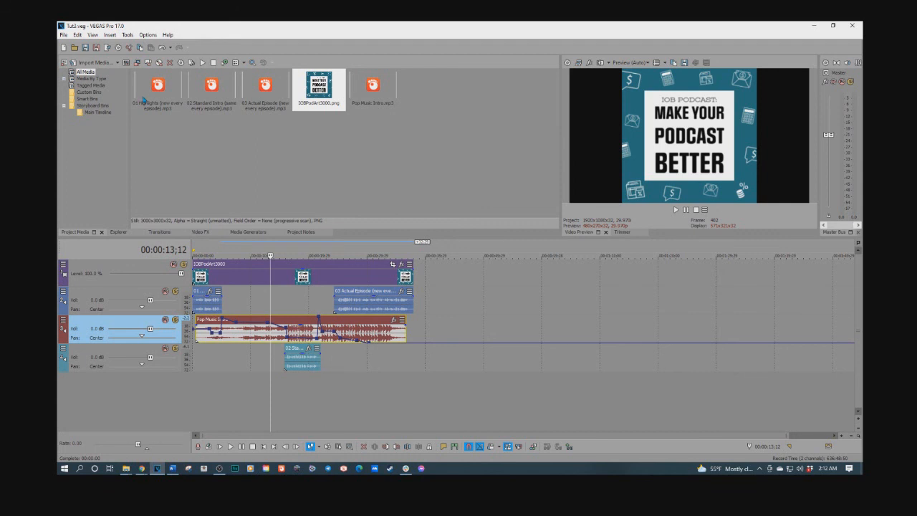
# Render the project to the Desktop as Tut3.wmv in Windows Media Video V11 format with the 3 Mbps Video template
pyautogui.click(108, 48)
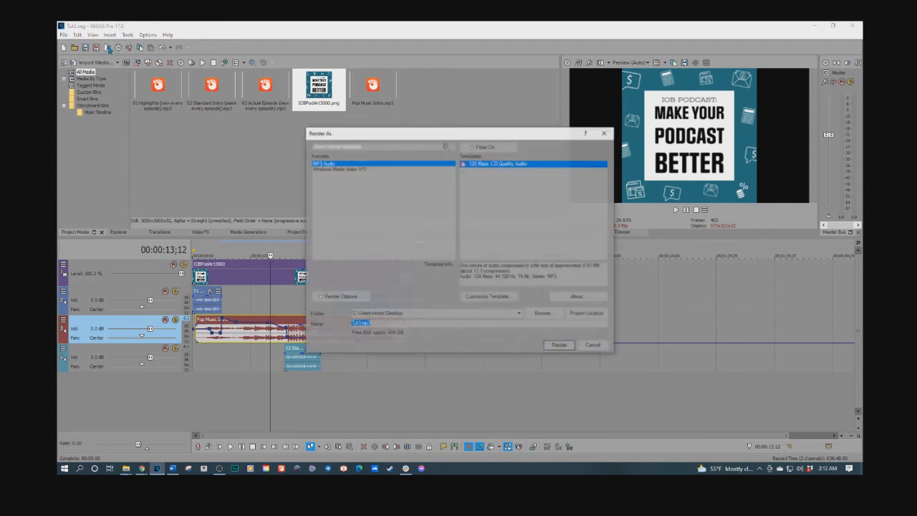
pyautogui.click(348, 170)
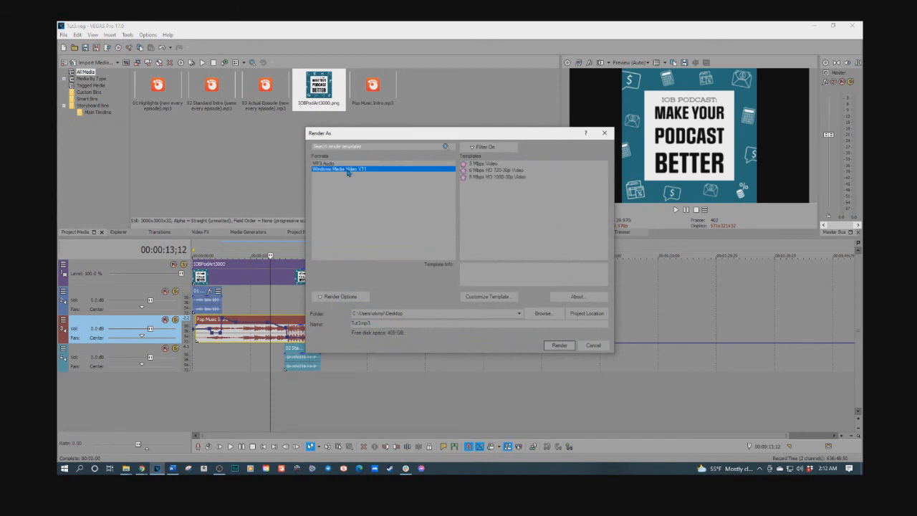
pyautogui.click(485, 165)
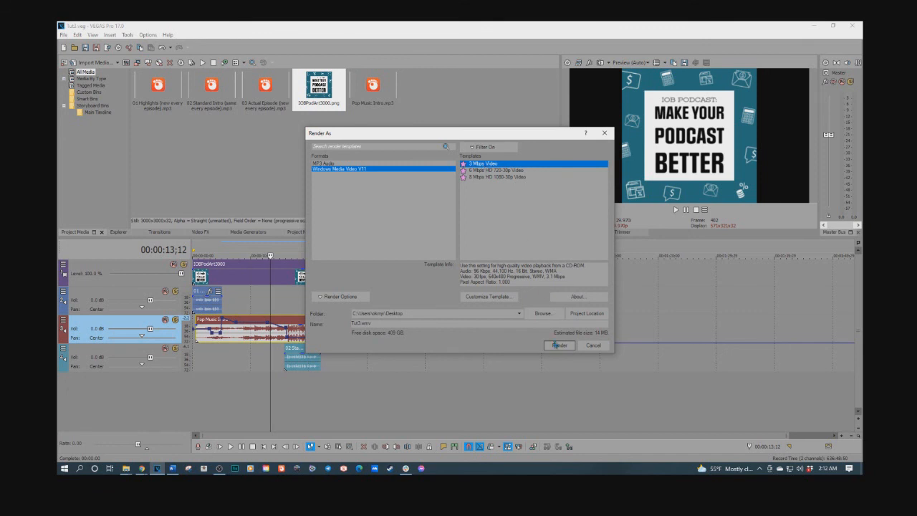
pyautogui.click(559, 345)
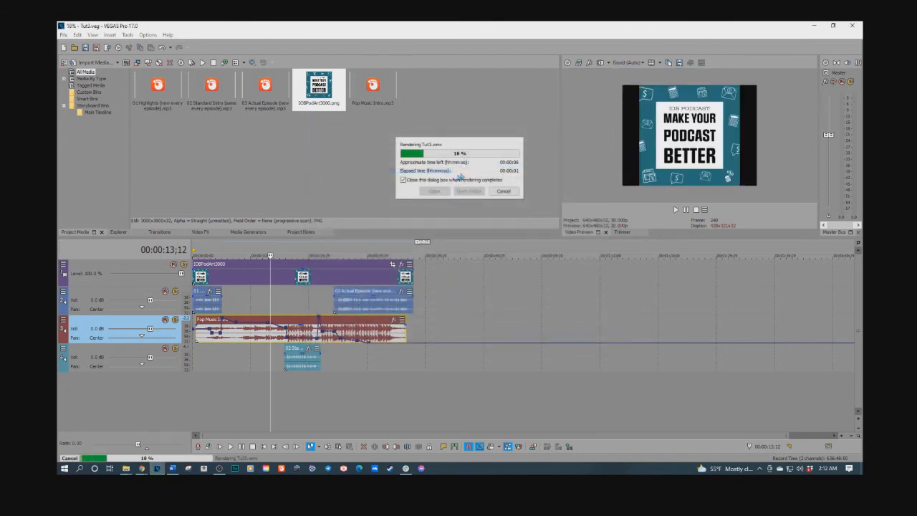